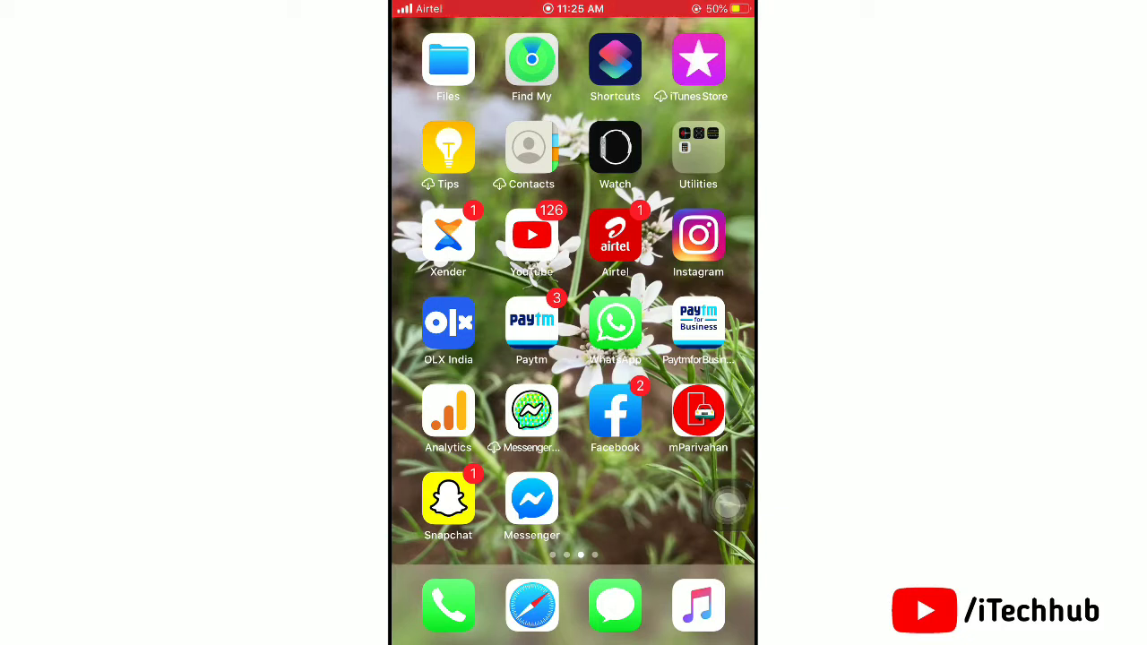
Step: Launch Instagram from the home screen and go to your own profile page
{"action": "left_click", "coordinate": [699, 235]}
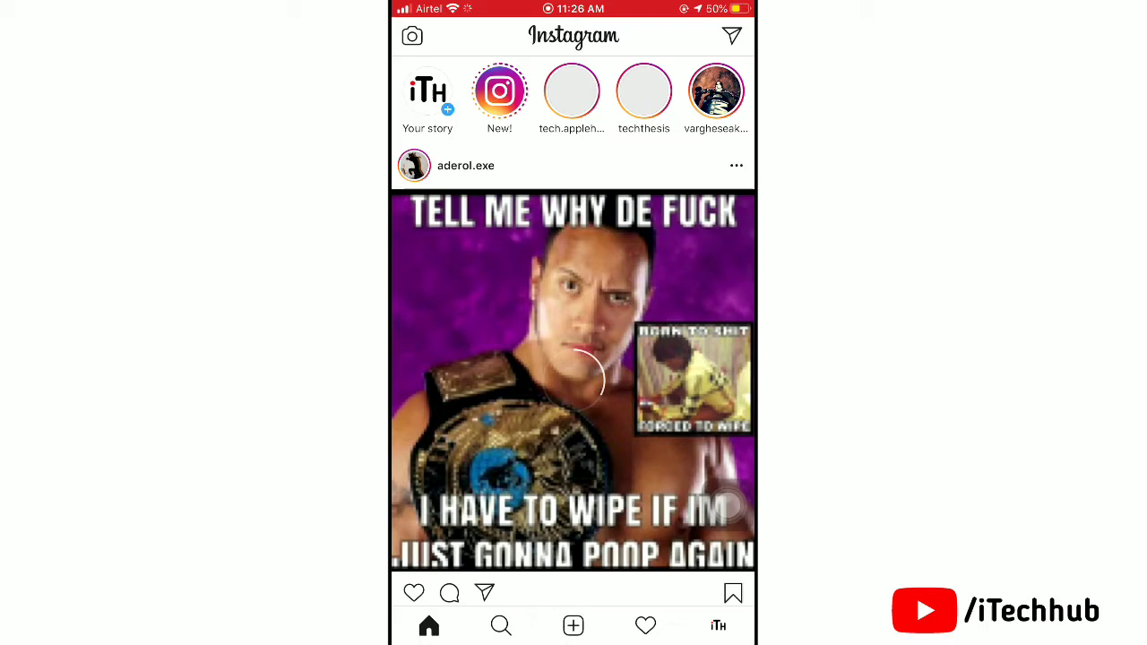
{"action": "scroll", "coordinate": [573, 358], "scroll_direction": "down", "scroll_amount": 5}
{"action": "scroll", "coordinate": [573, 358], "scroll_direction": "down", "scroll_amount": 4}
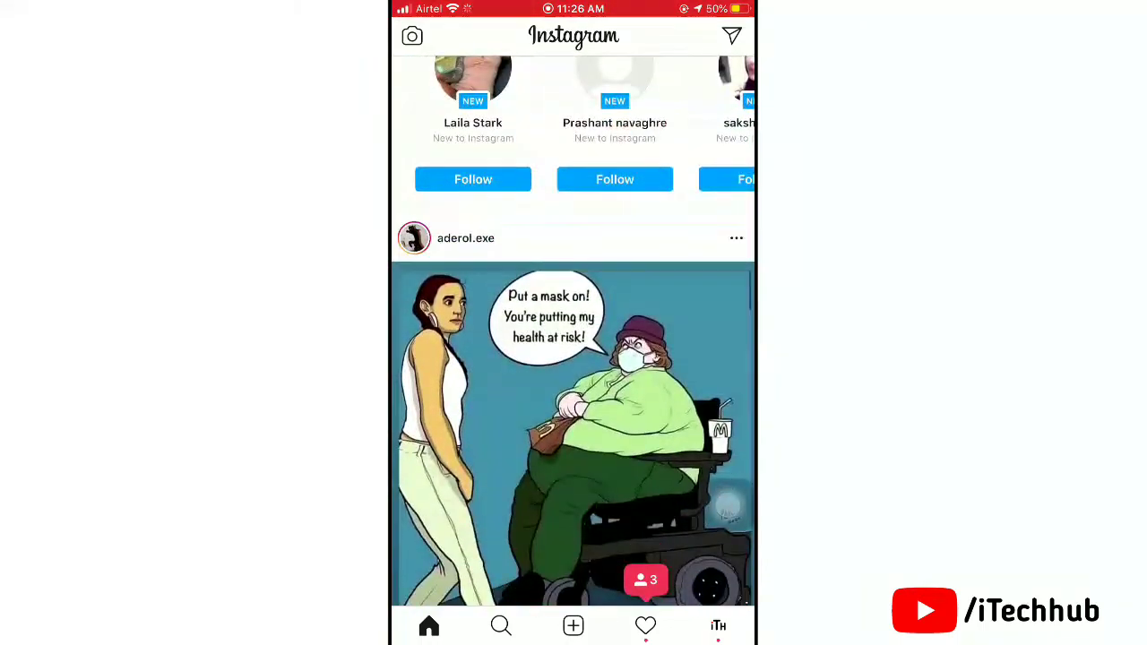
{"action": "scroll", "coordinate": [573, 359], "scroll_direction": "up", "scroll_amount": 4}
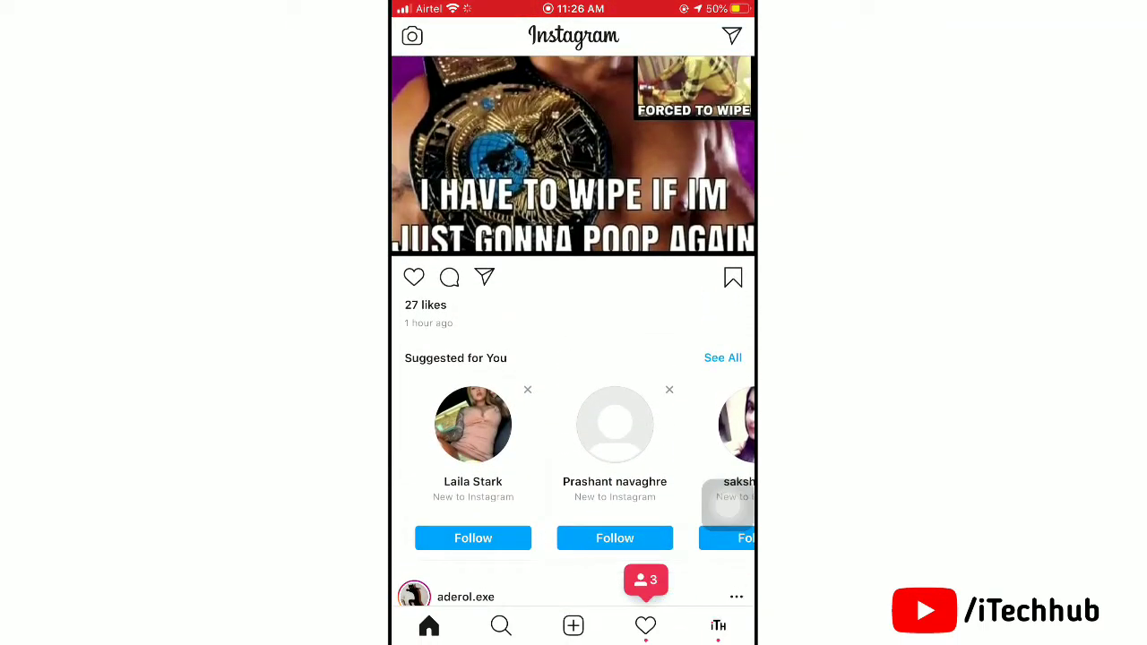
{"action": "left_click", "coordinate": [645, 625]}
Step: From the profile, dismiss Control Center and reach Instagram's Settings via the options menu
{"action": "left_click", "coordinate": [718, 625]}
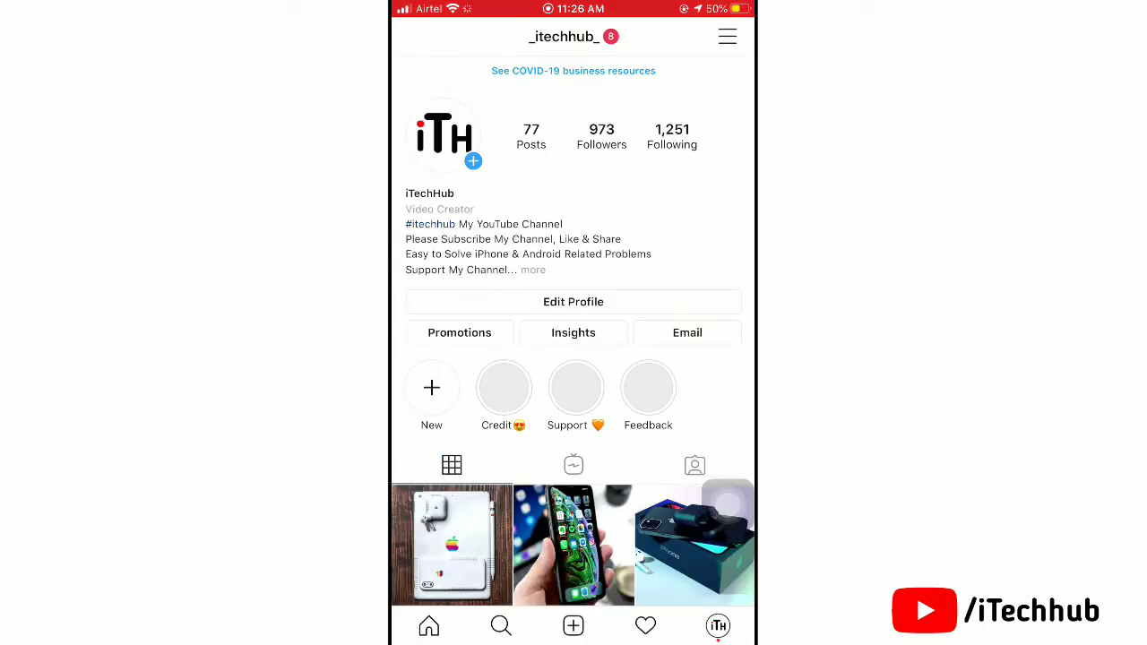
{"action": "left_click_drag", "start_coordinate": [574, 641], "coordinate": [574, 359]}
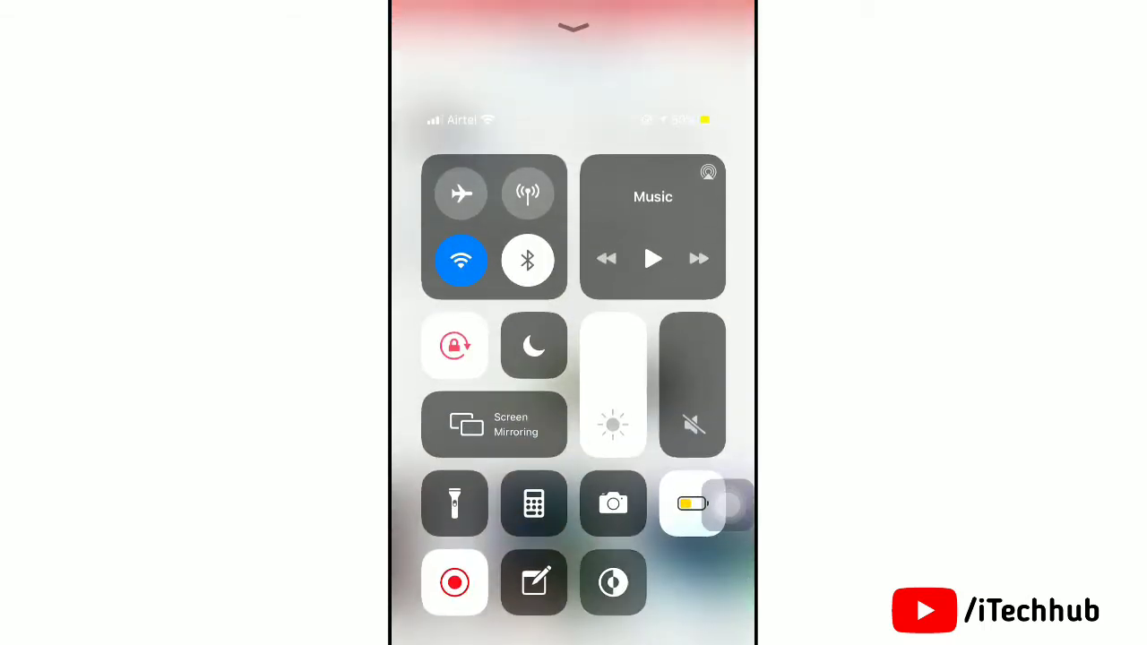
{"action": "left_click", "coordinate": [574, 54]}
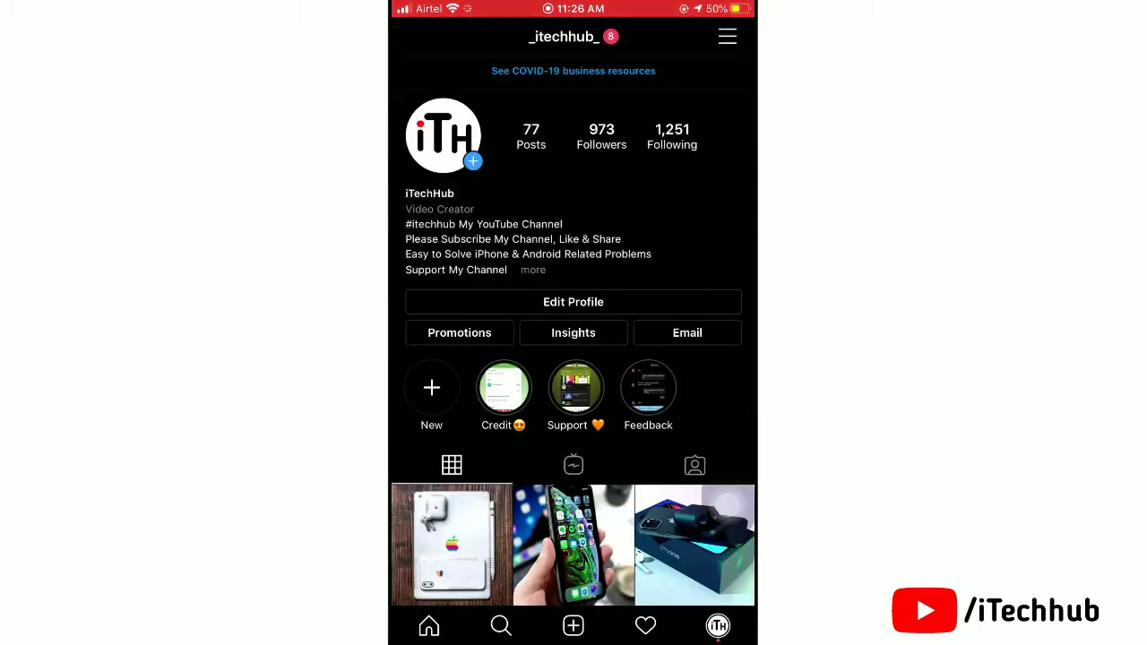
{"action": "left_click", "coordinate": [728, 35]}
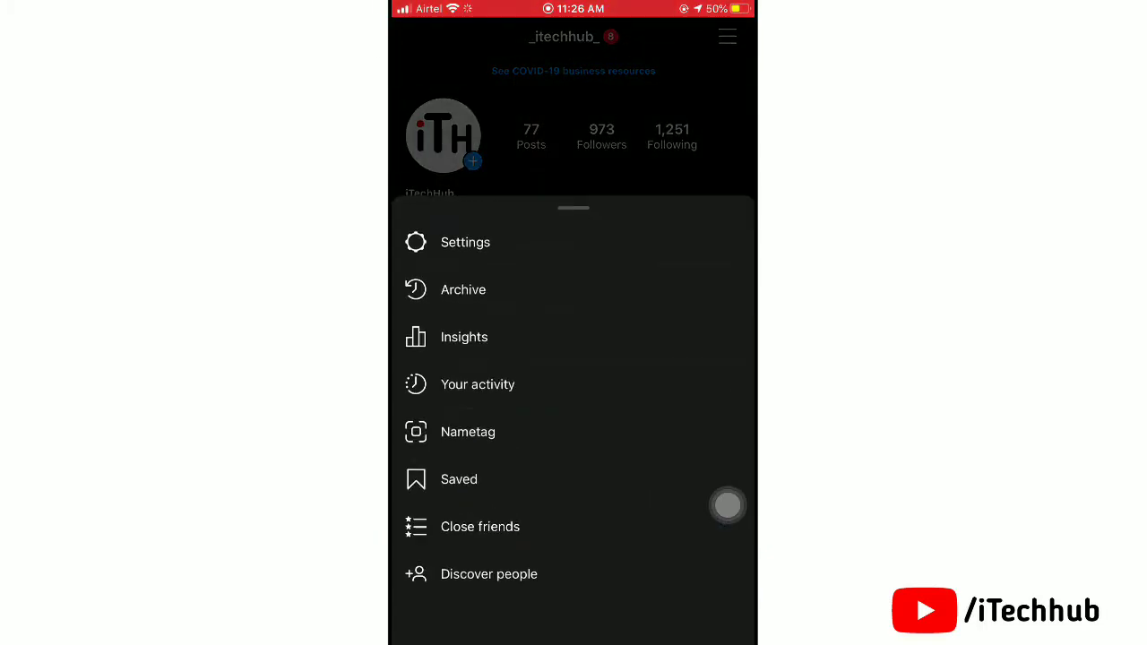
{"action": "left_click", "coordinate": [466, 243]}
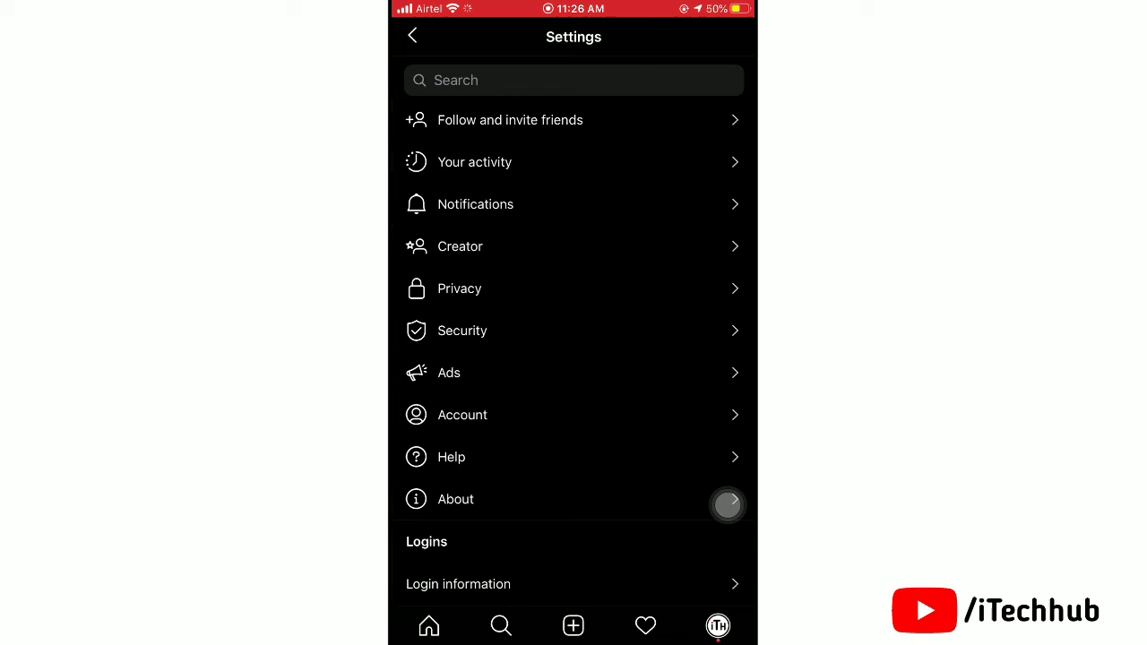
{"action": "scroll", "coordinate": [573, 323], "scroll_direction": "down", "scroll_amount": 1}
Step: In Notifications, toggle Pause All on, cancel it, then toggle it on again for the duration sheet
{"action": "left_click", "coordinate": [502, 138]}
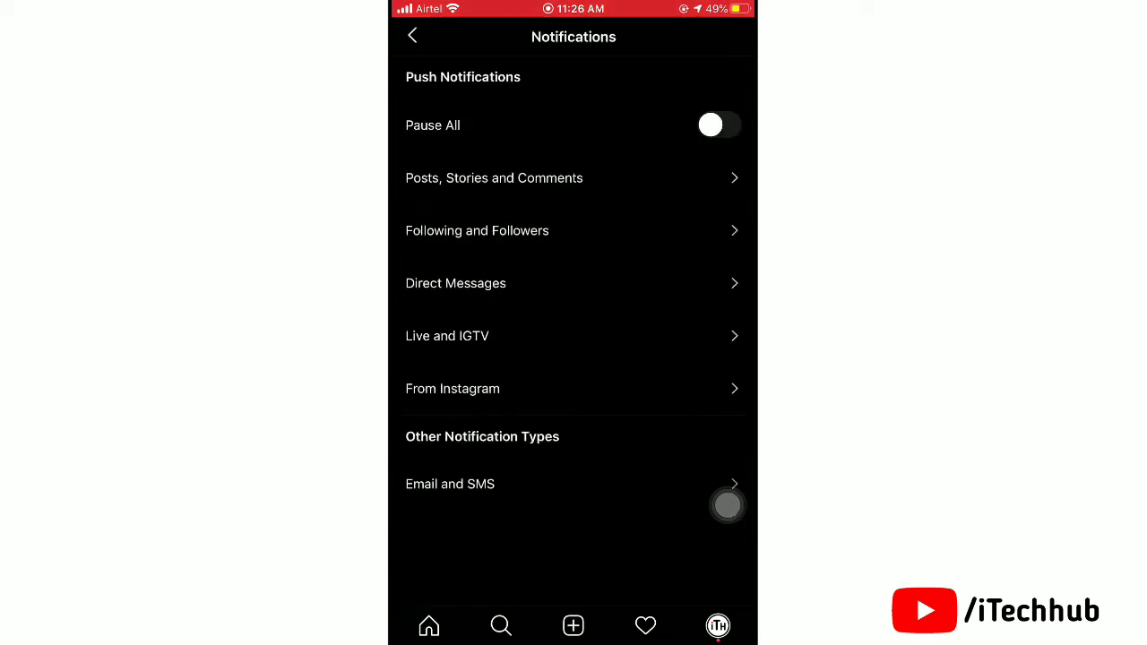
{"action": "left_click", "coordinate": [711, 125]}
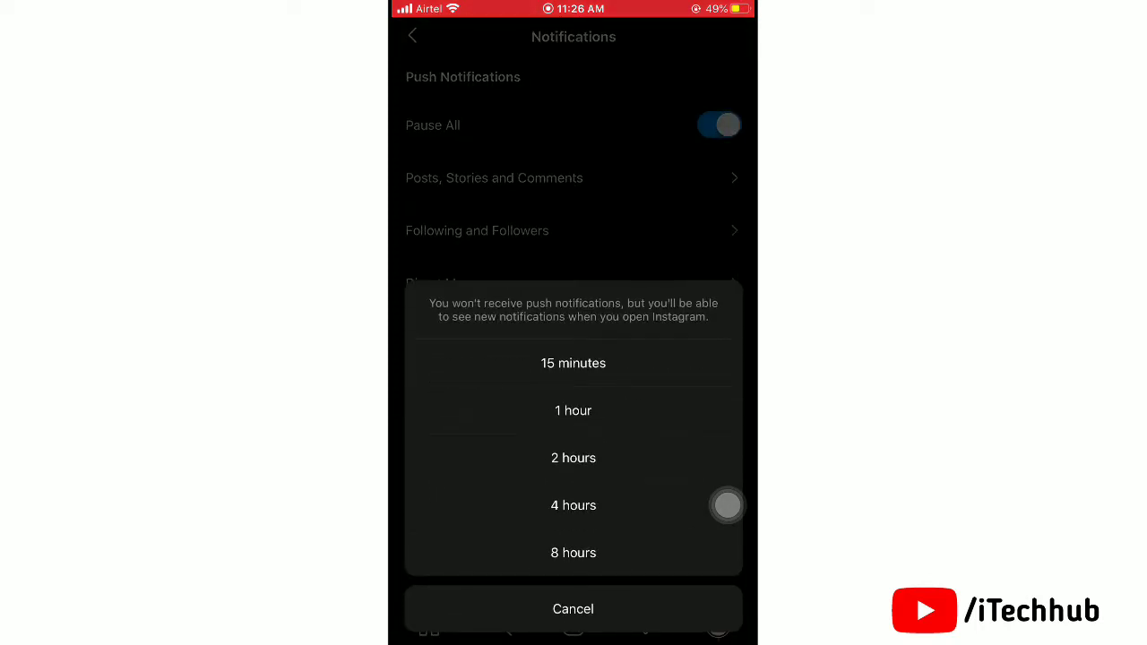
{"action": "left_click", "coordinate": [573, 609]}
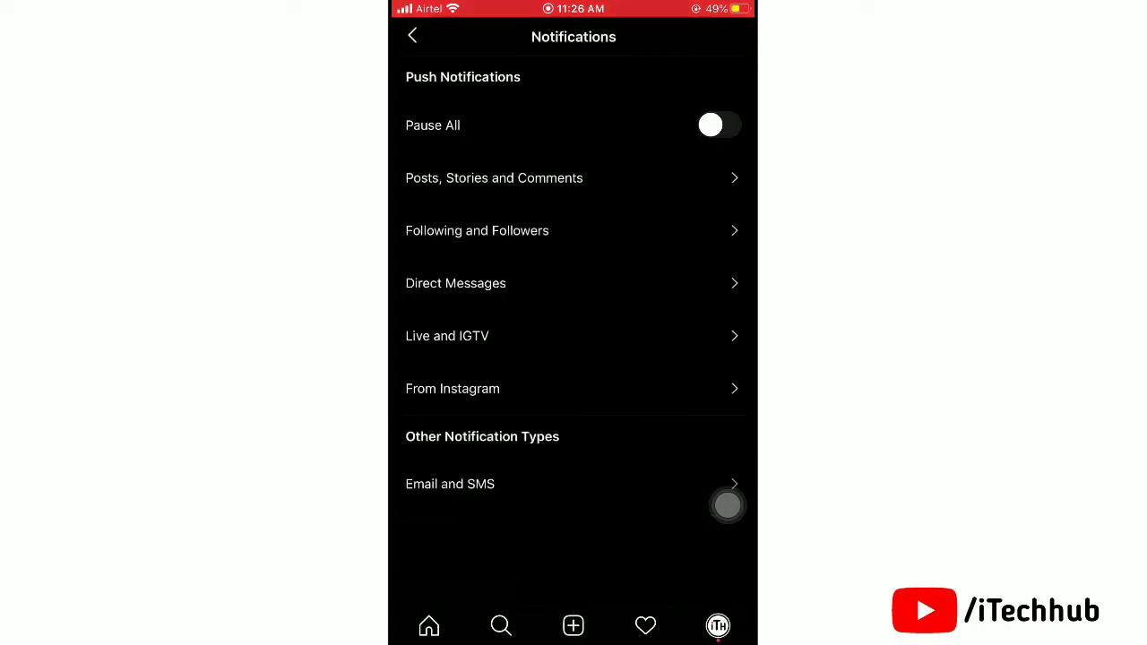
{"action": "left_click", "coordinate": [711, 124]}
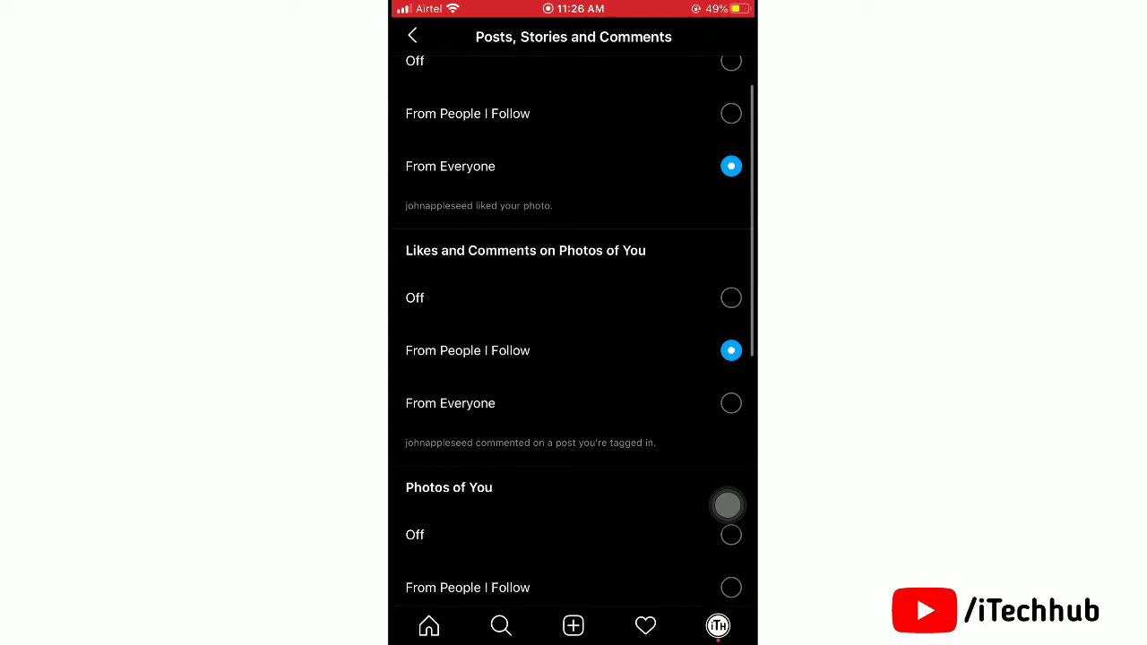
{"action": "scroll", "coordinate": [728, 507], "scroll_direction": "up", "scroll_amount": 2}
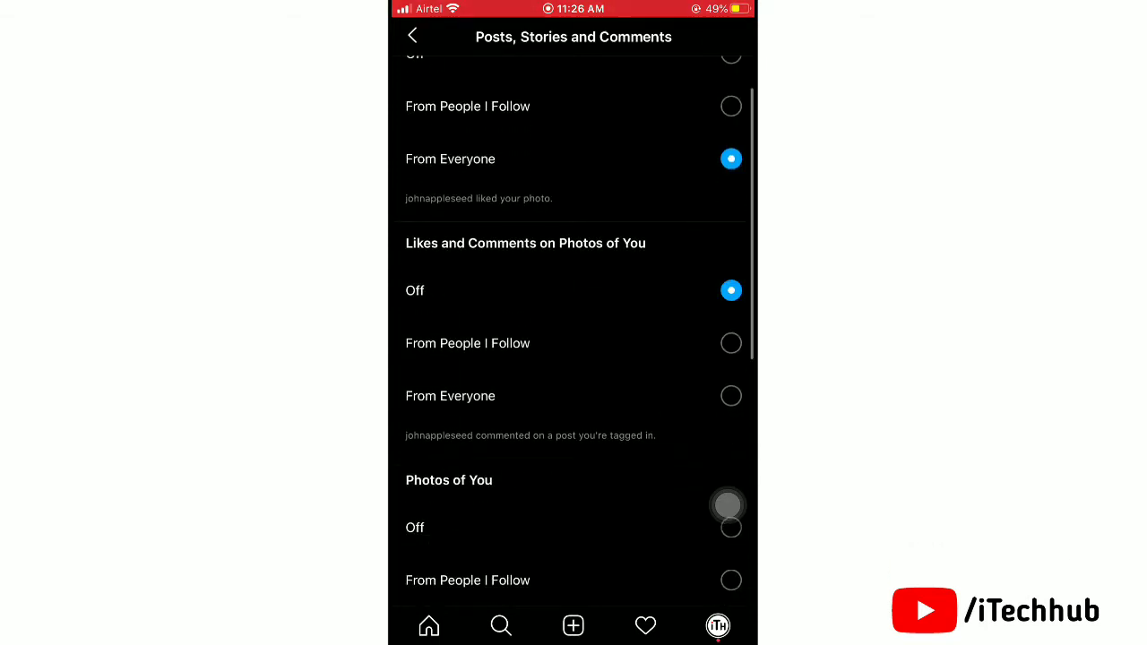
{"action": "scroll", "coordinate": [728, 507], "scroll_direction": "down", "scroll_amount": 3}
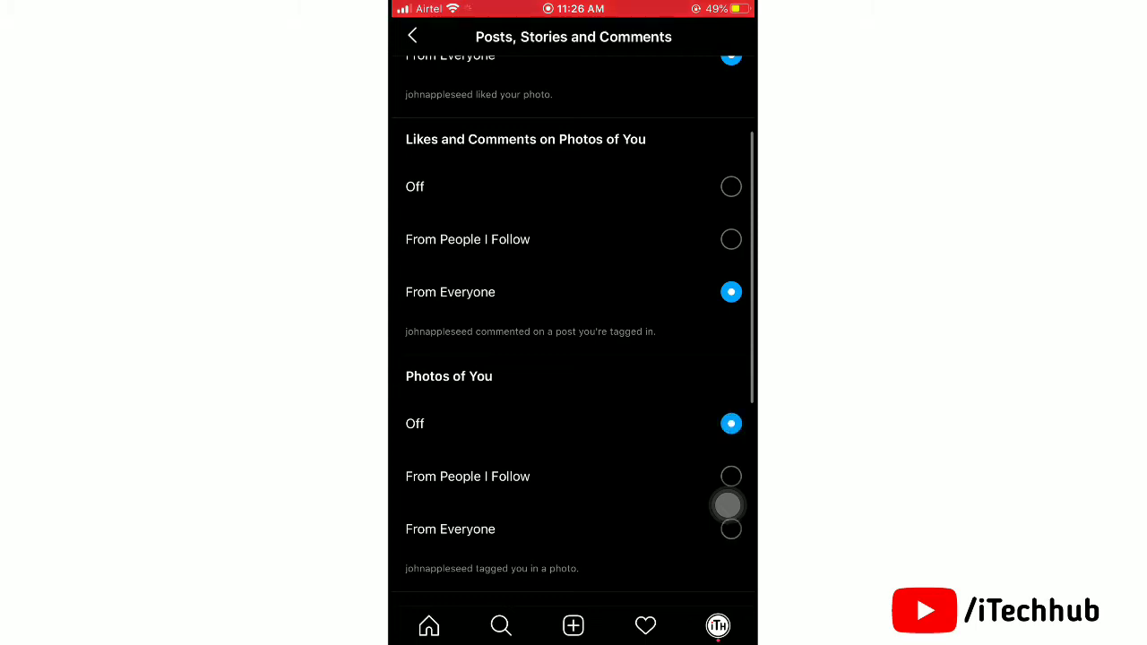
{"action": "scroll", "coordinate": [728, 507], "scroll_direction": "down", "scroll_amount": 3}
{"action": "scroll", "coordinate": [728, 507], "scroll_direction": "down", "scroll_amount": 2}
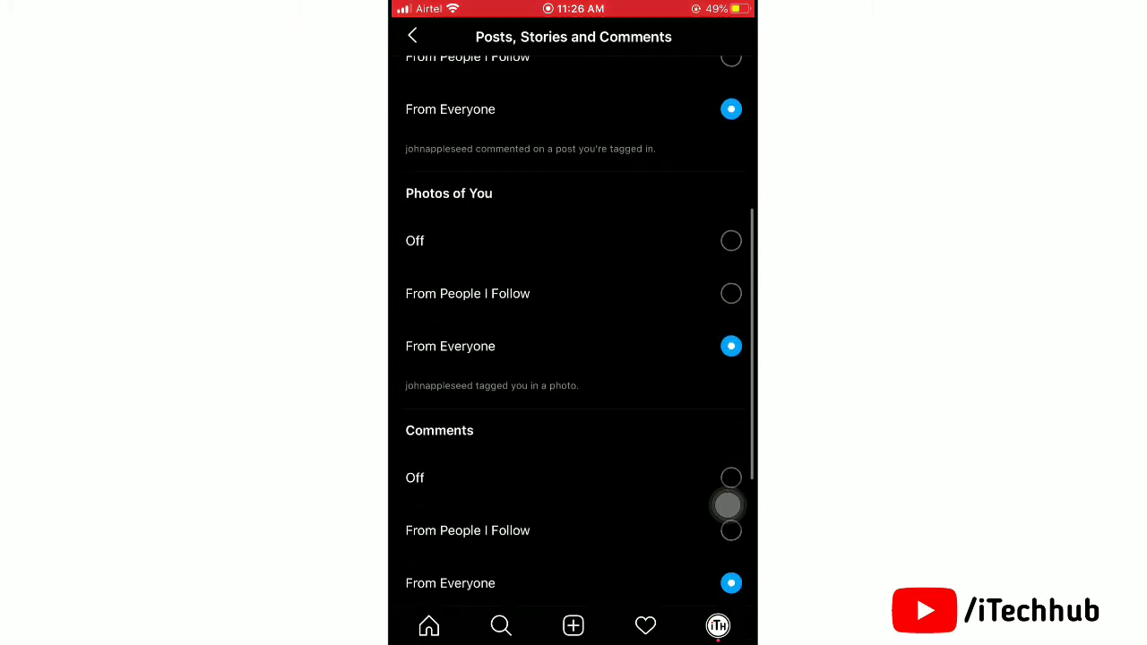
{"action": "scroll", "coordinate": [728, 506], "scroll_direction": "down", "scroll_amount": 3}
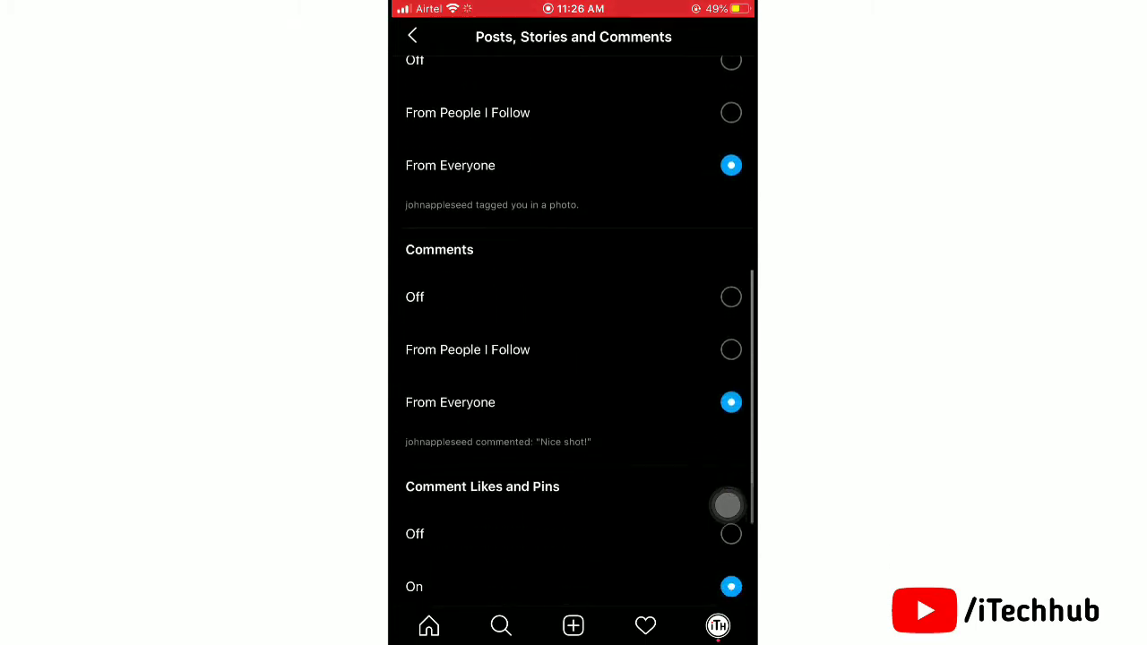
{"action": "scroll", "coordinate": [728, 506], "scroll_direction": "down", "scroll_amount": 2}
Step: Turn on Comment Likes and Pins alerts in Posts, Stories and Comments
{"action": "left_click", "coordinate": [730, 471]}
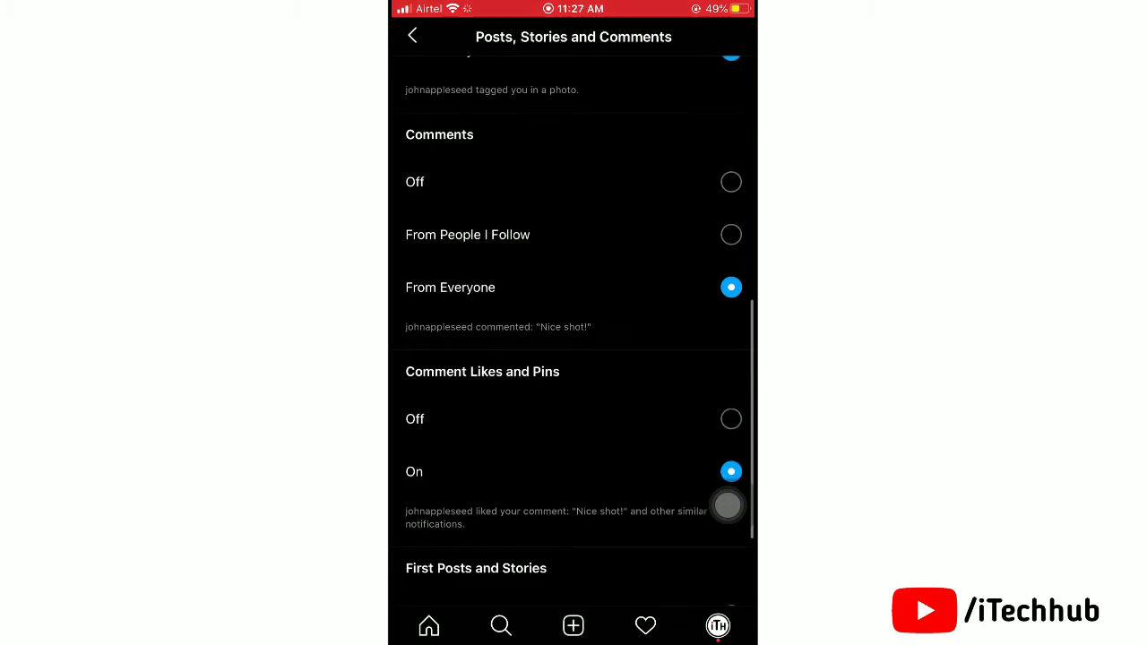
{"action": "scroll", "coordinate": [727, 506], "scroll_direction": "down", "scroll_amount": 3}
{"action": "scroll", "coordinate": [728, 507], "scroll_direction": "down", "scroll_amount": 2}
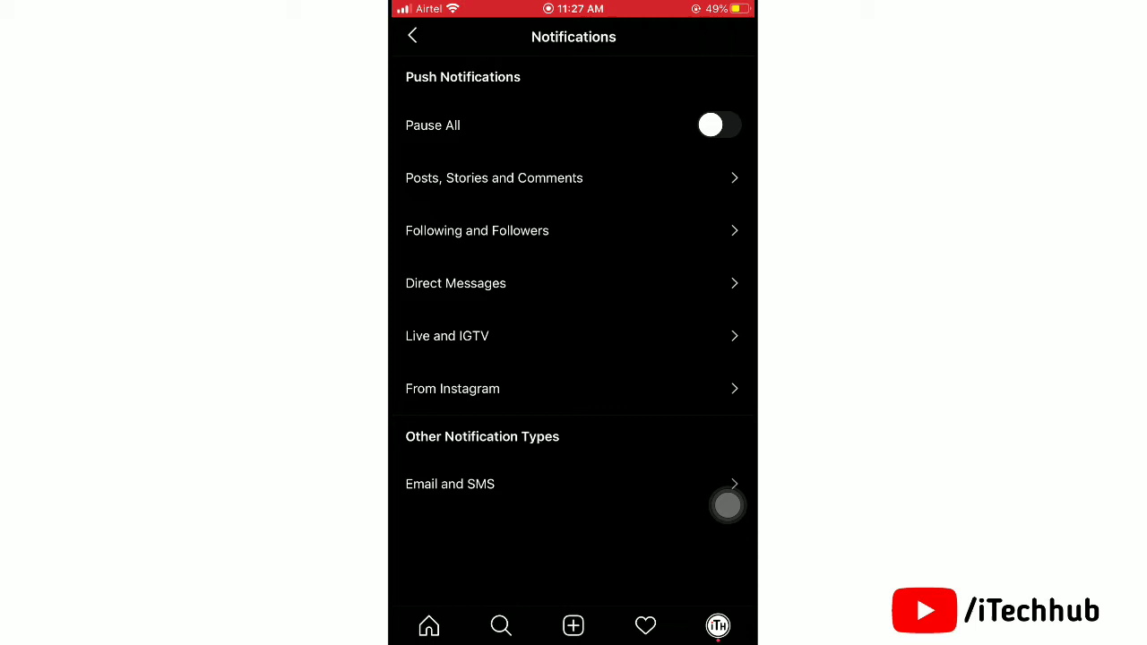
Step: In Following and Followers, set New Followers, Friends on Instagram and Recommendations For Others to On, then go back
{"action": "left_click", "coordinate": [477, 230]}
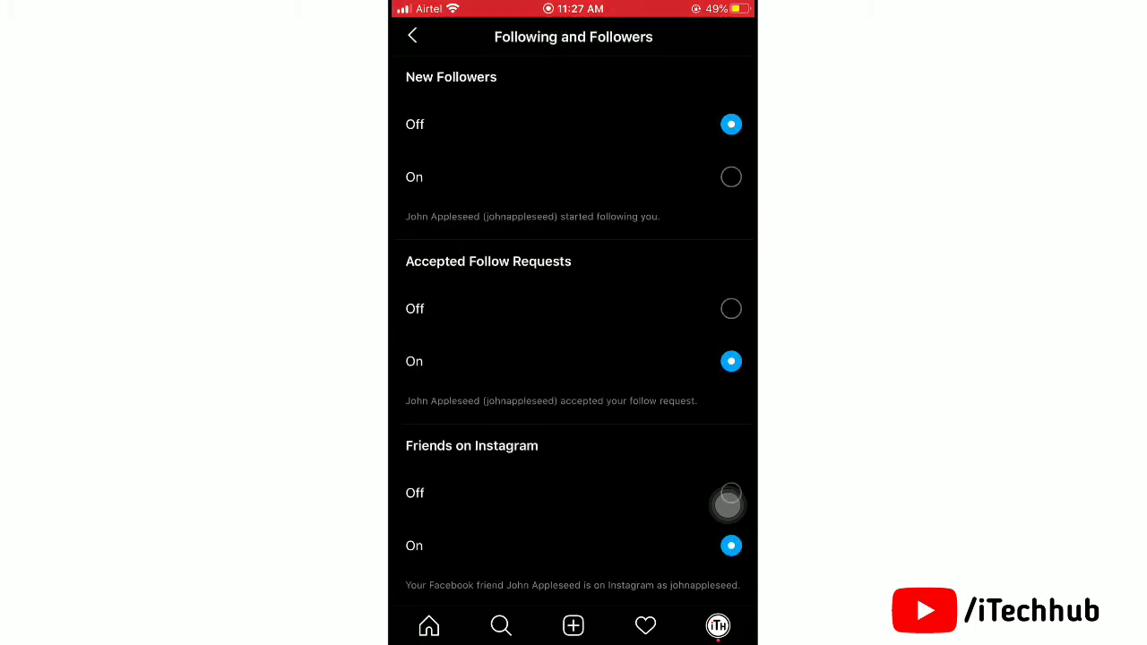
{"action": "left_click", "coordinate": [731, 309]}
{"action": "left_click", "coordinate": [731, 361]}
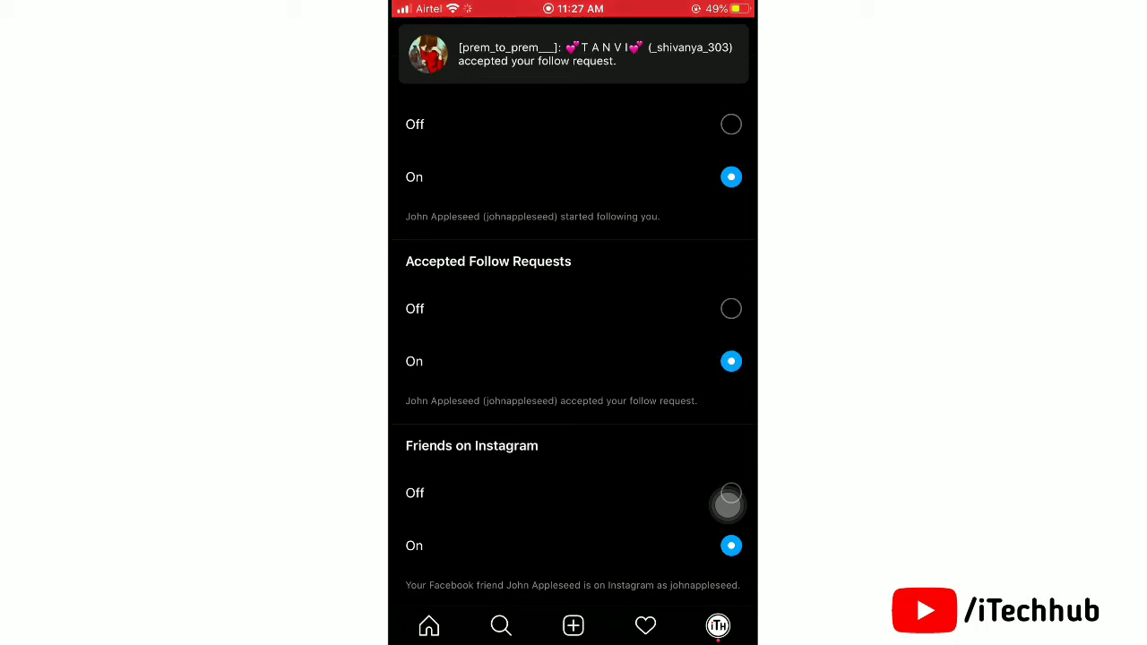
{"action": "scroll", "coordinate": [728, 505], "scroll_direction": "down", "scroll_amount": 2}
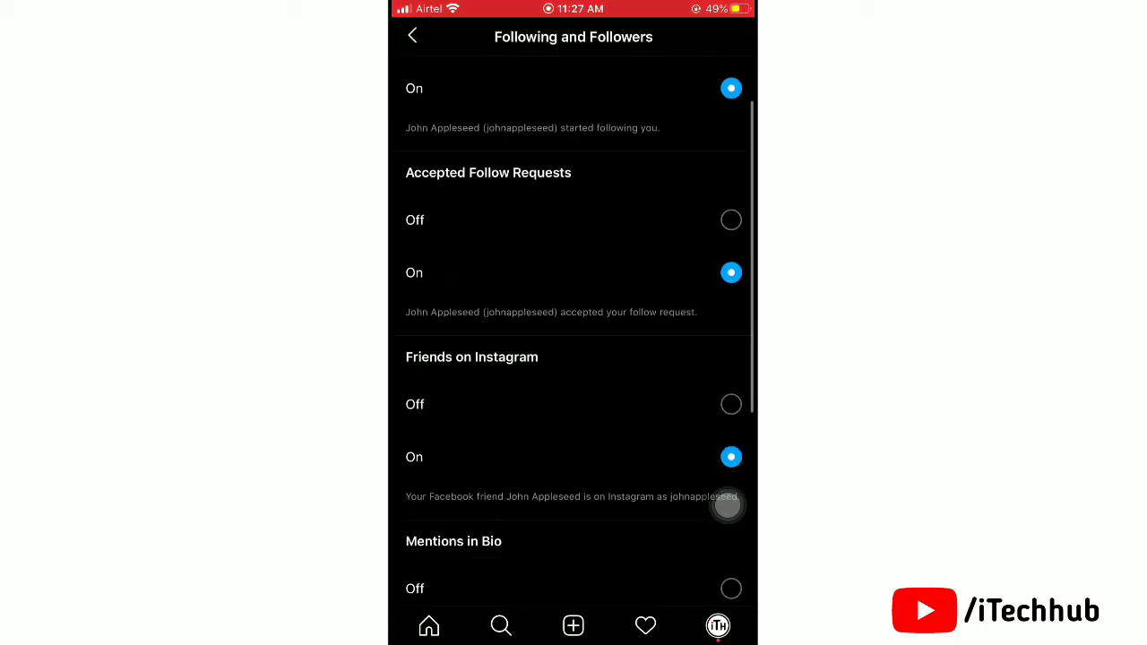
{"action": "left_click", "coordinate": [731, 458]}
{"action": "scroll", "coordinate": [727, 506], "scroll_direction": "down", "scroll_amount": 3}
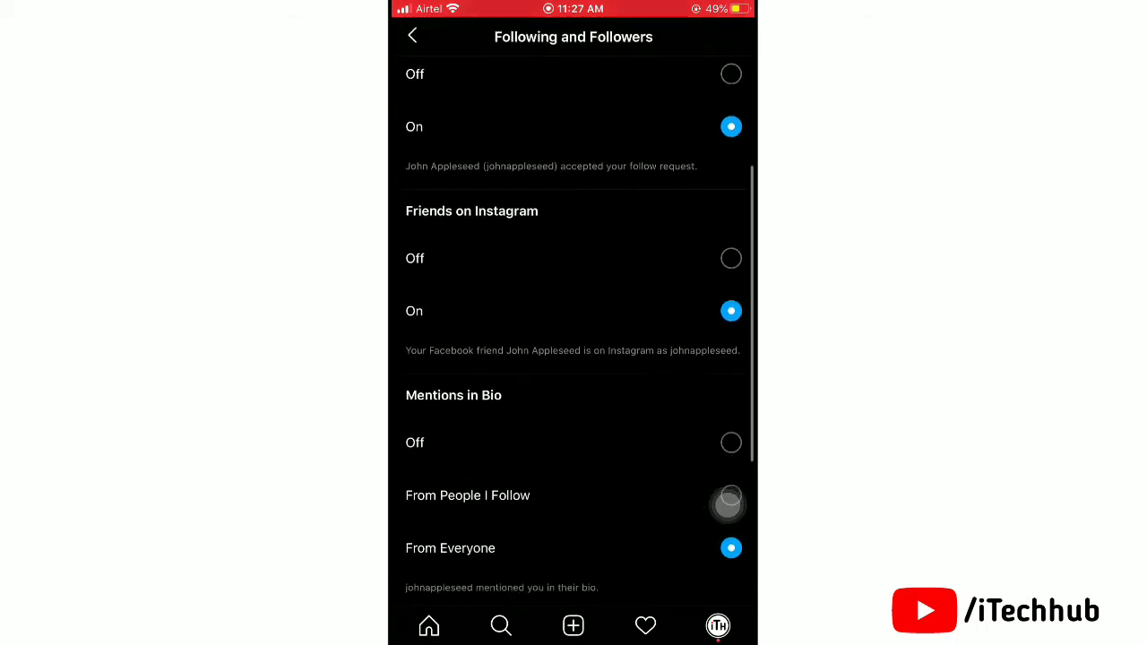
{"action": "left_click", "coordinate": [731, 443]}
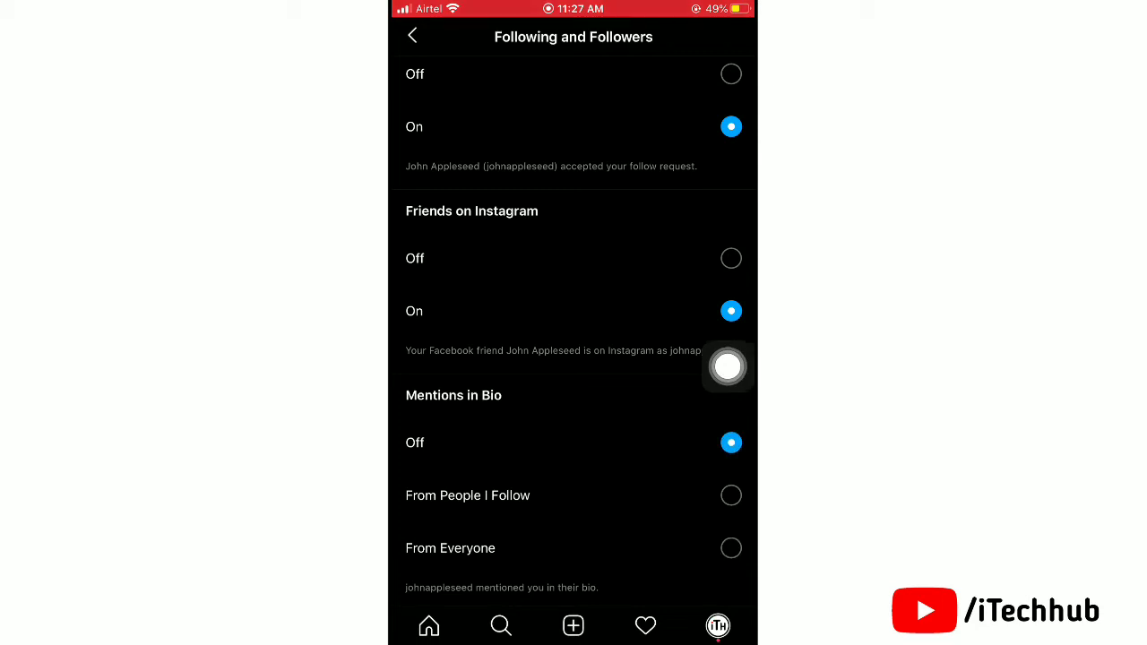
{"action": "scroll", "coordinate": [728, 366], "scroll_direction": "down", "scroll_amount": 3}
{"action": "scroll", "coordinate": [728, 366], "scroll_direction": "down", "scroll_amount": 3}
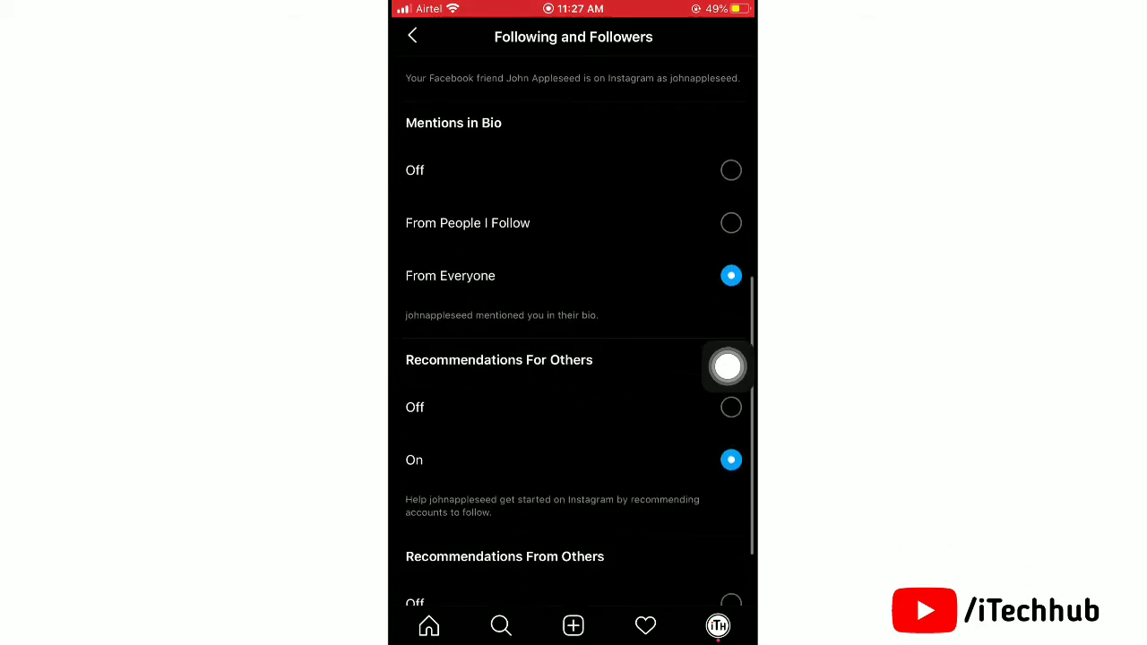
{"action": "left_click", "coordinate": [731, 460]}
{"action": "scroll", "coordinate": [727, 366], "scroll_direction": "down", "scroll_amount": 1}
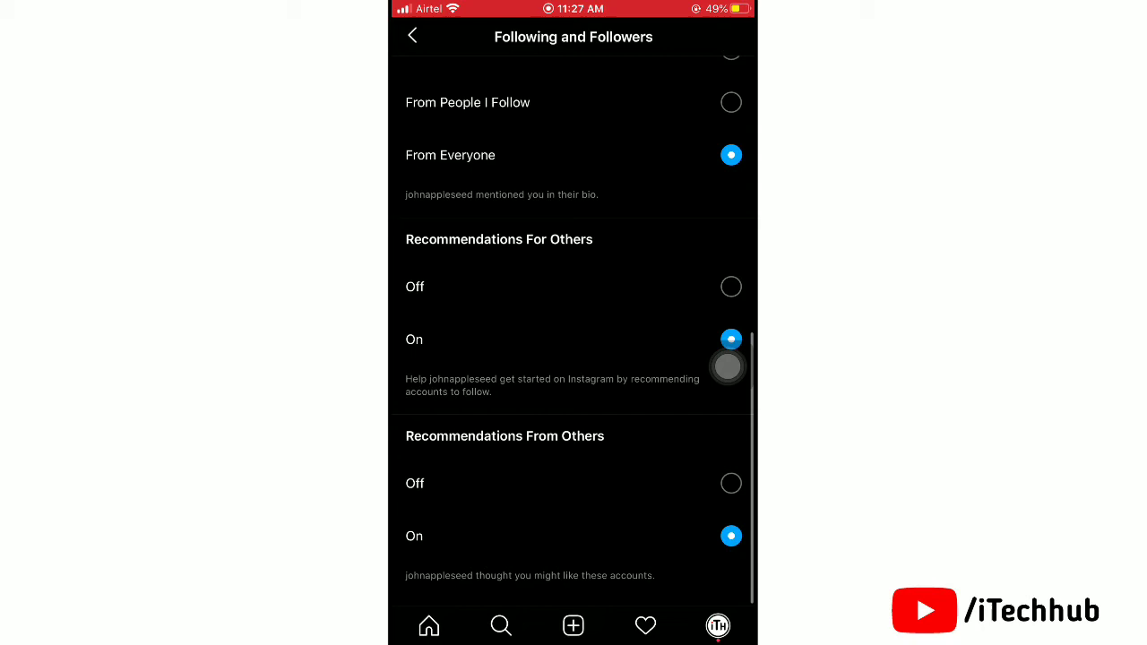
{"action": "scroll", "coordinate": [728, 366], "scroll_direction": "up", "scroll_amount": 2}
{"action": "left_click", "coordinate": [413, 36]}
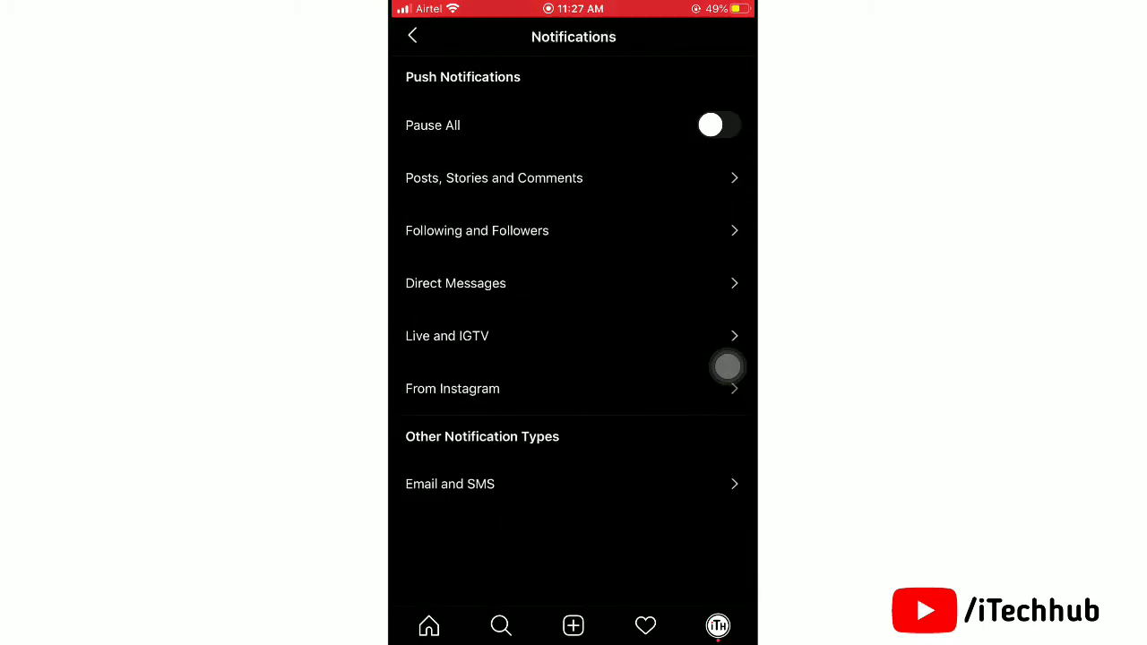
Step: Leave Instagram for the home screen and swipe to the page containing Settings
{"action": "left_click", "coordinate": [413, 35]}
{"action": "key", "text": "super"}
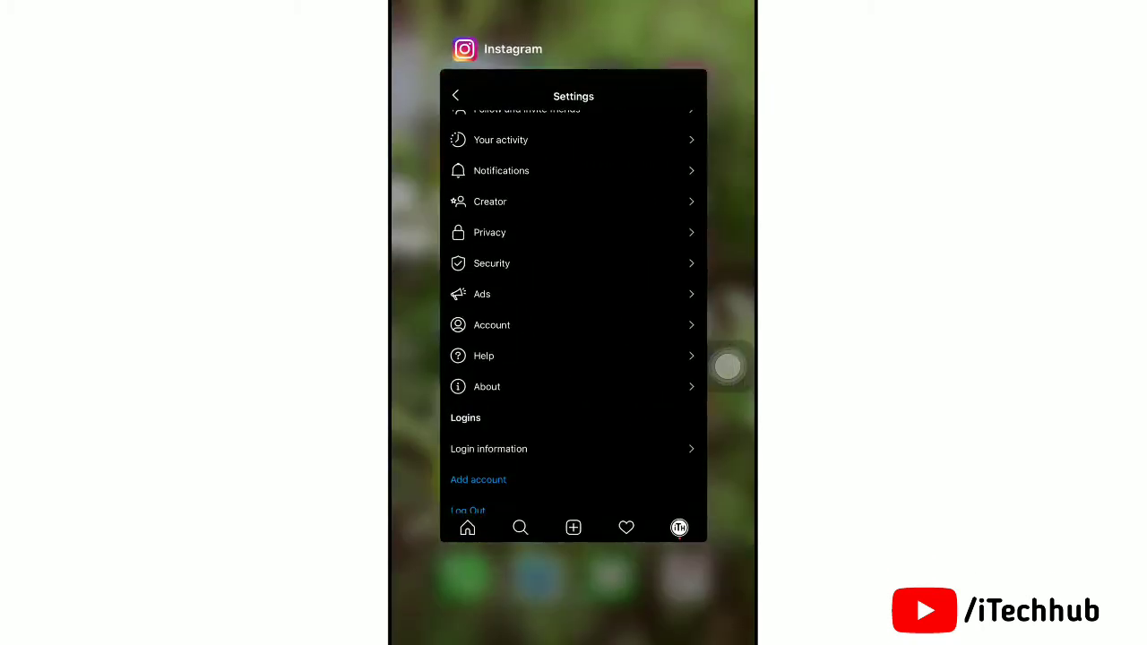
{"action": "left_click_drag", "start_coordinate": [449, 358], "coordinate": [699, 359]}
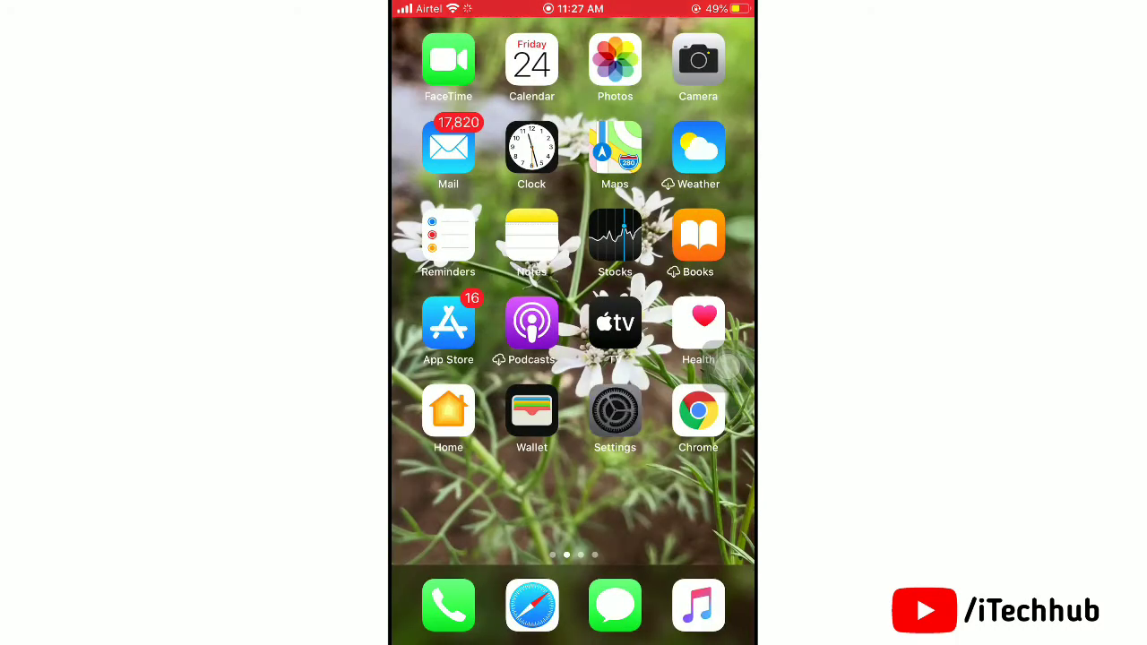
{"action": "scroll", "coordinate": [574, 358], "scroll_direction": "down", "scroll_amount": 2}
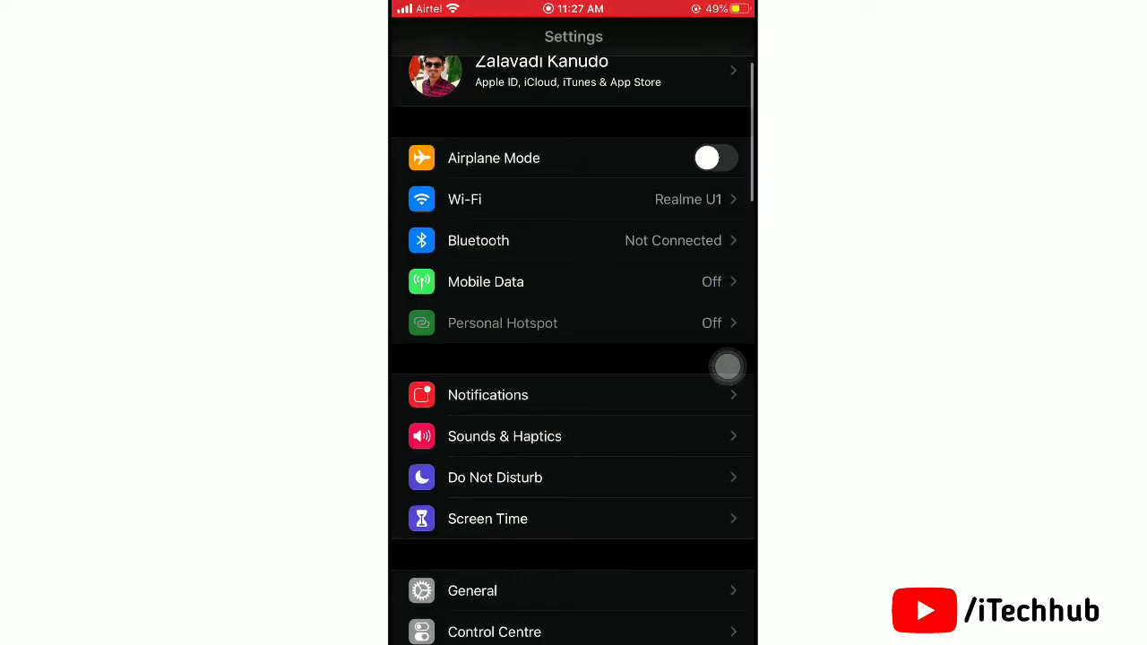
Step: In Settings > Notifications > Instagram, toggle Allow Notifications and check Instagram Notification Settings, then return
{"action": "left_click", "coordinate": [573, 395]}
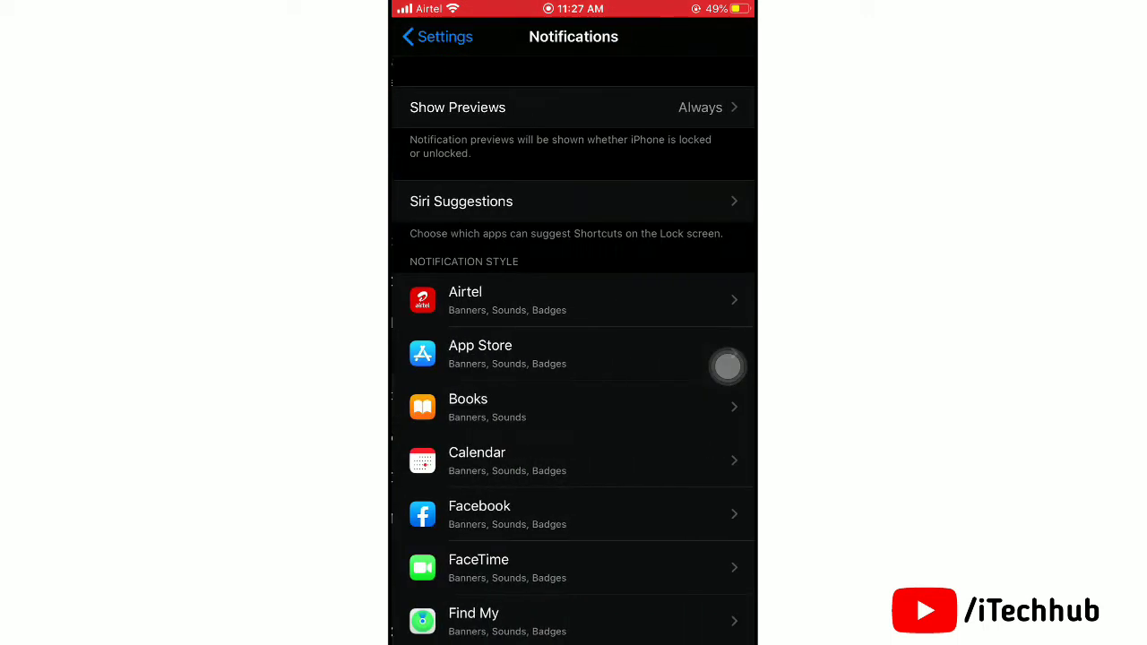
{"action": "scroll", "coordinate": [727, 366], "scroll_direction": "down", "scroll_amount": 8}
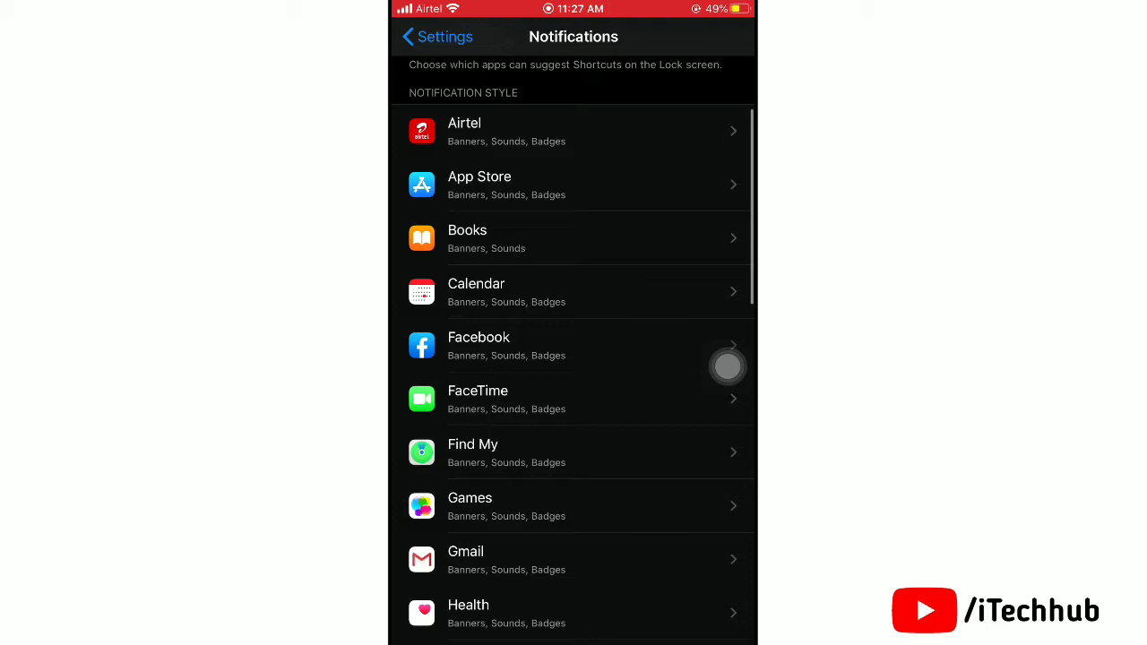
{"action": "left_click", "coordinate": [574, 507]}
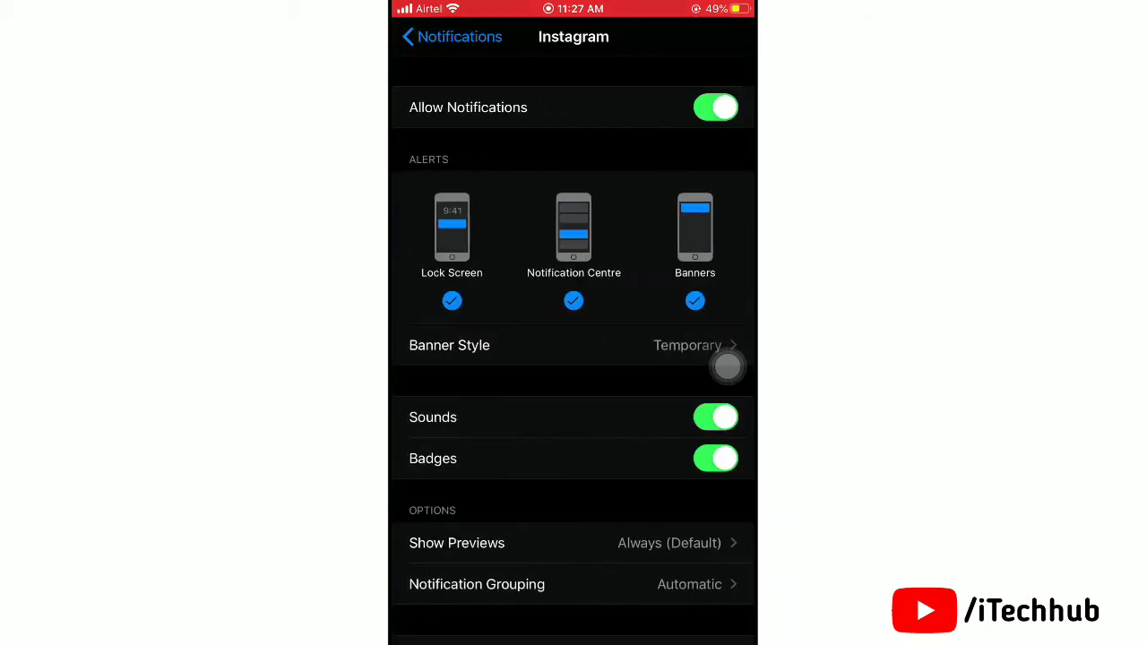
{"action": "left_click", "coordinate": [715, 108]}
{"action": "scroll", "coordinate": [727, 365], "scroll_direction": "down", "scroll_amount": 2}
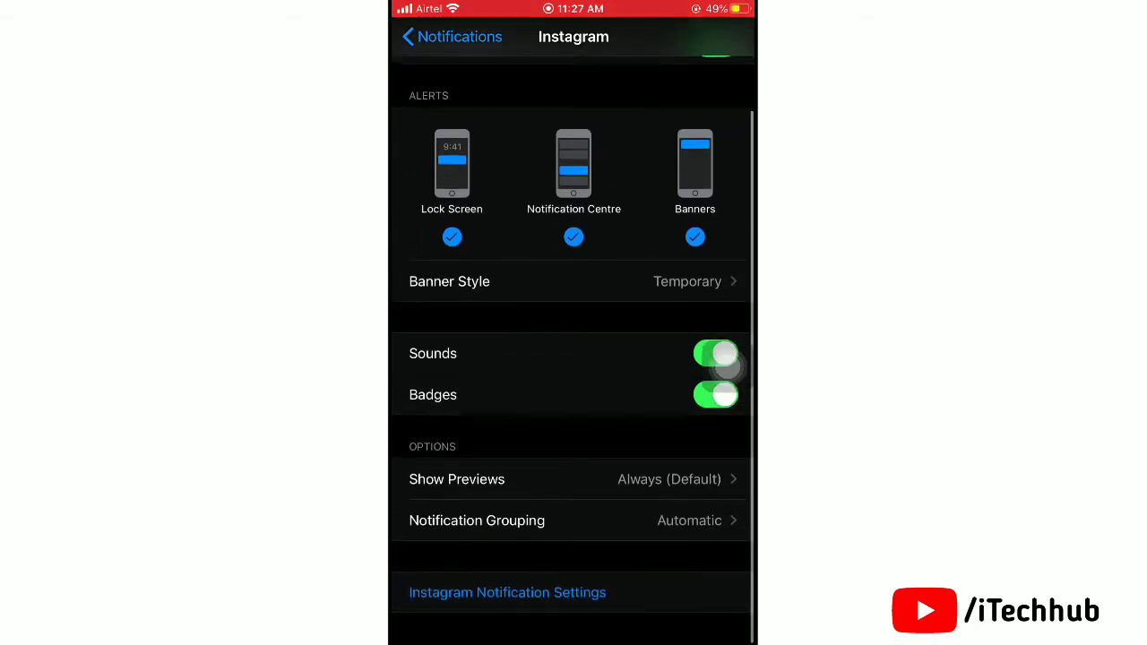
{"action": "left_click", "coordinate": [508, 592]}
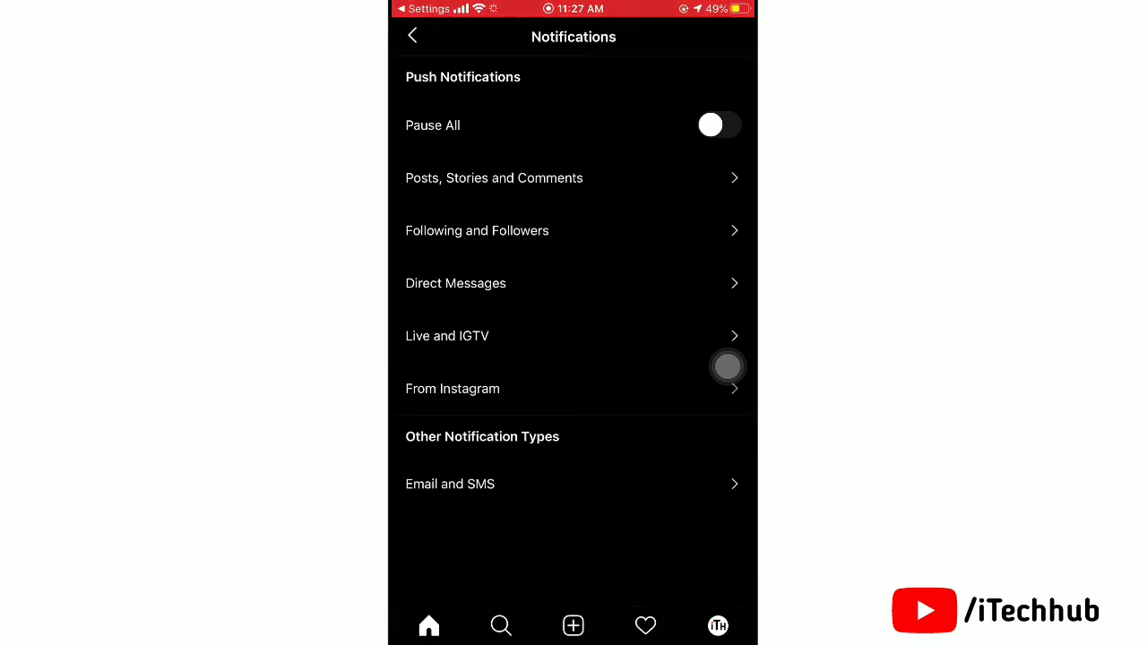
{"action": "left_click_drag", "start_coordinate": [395, 359], "coordinate": [628, 359]}
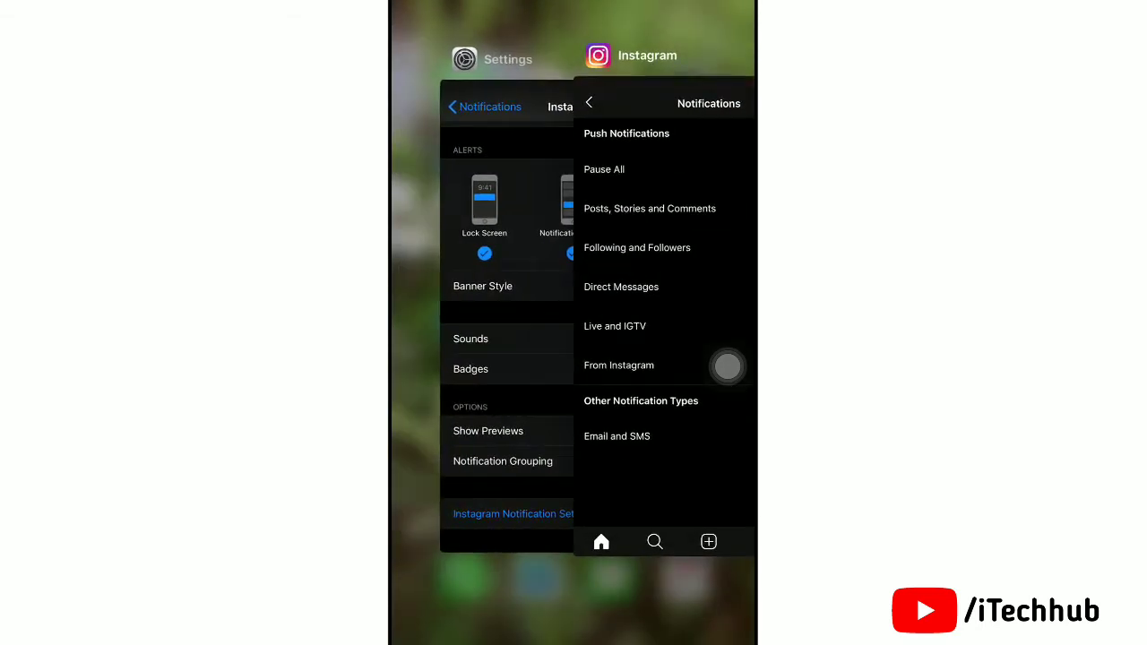
{"action": "scroll", "coordinate": [726, 363], "scroll_direction": "up", "scroll_amount": 2}
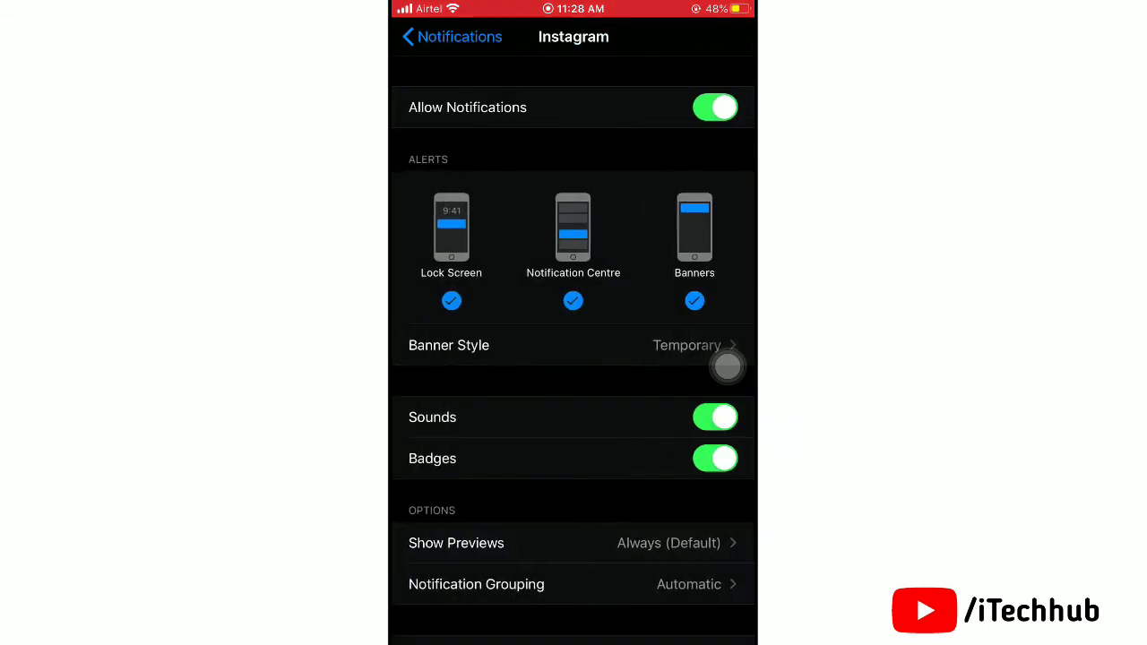
Step: Leave Settings, swipe across the home screen pages and return to the one with Settings
{"action": "left_click_drag", "start_coordinate": [574, 640], "coordinate": [574, 89]}
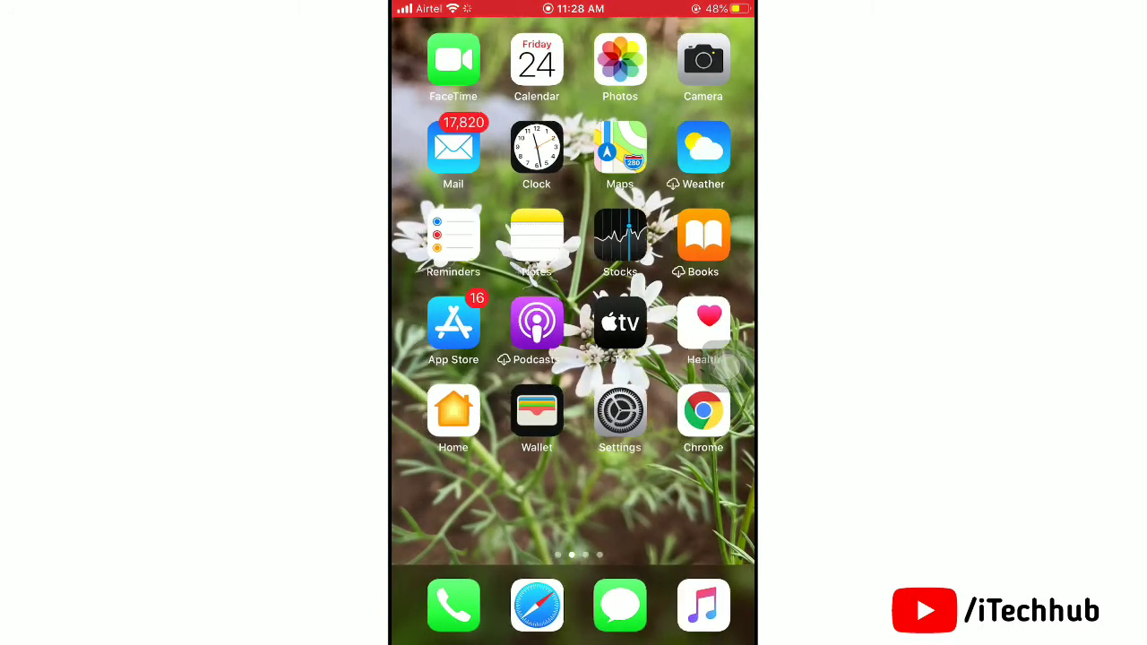
{"action": "left_click_drag", "start_coordinate": [699, 359], "coordinate": [430, 358]}
{"action": "mouse_move", "coordinate": [699, 359]}
{"action": "left_mouse_down"}
{"action": "mouse_move", "coordinate": [431, 359]}
{"action": "mouse_move", "coordinate": [699, 358]}
{"action": "left_mouse_up"}
{"action": "left_click_drag", "start_coordinate": [448, 359], "coordinate": [717, 359]}
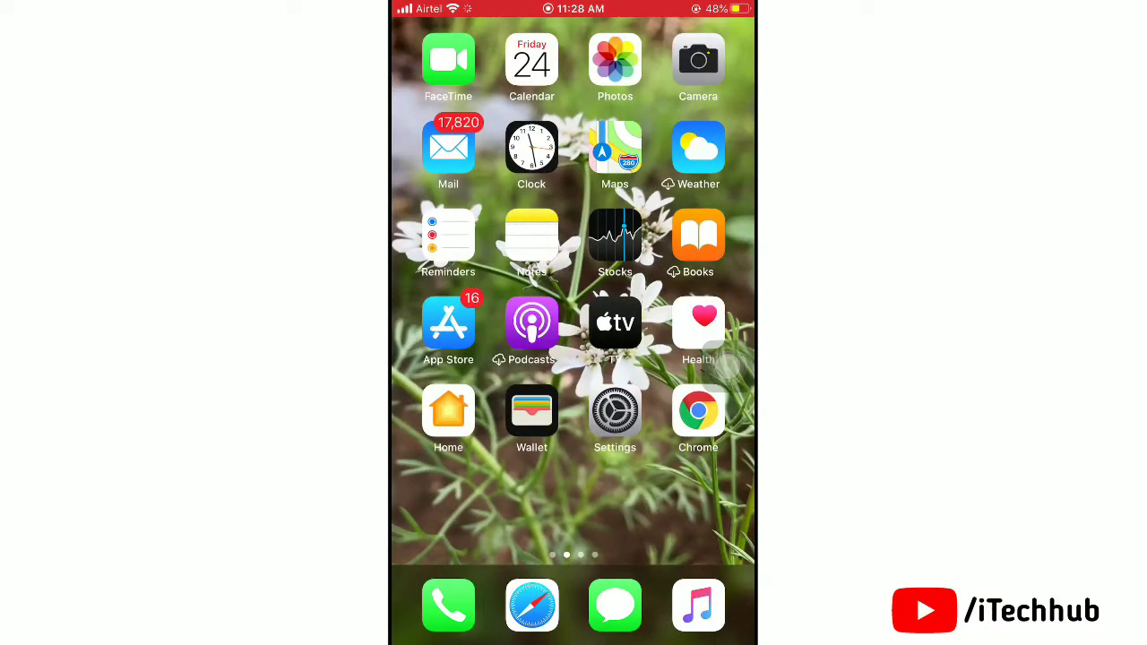
Step: In Settings > Instagram > Notifications, switch Allow Notifications off and back on, then go back
{"action": "left_click", "coordinate": [615, 413]}
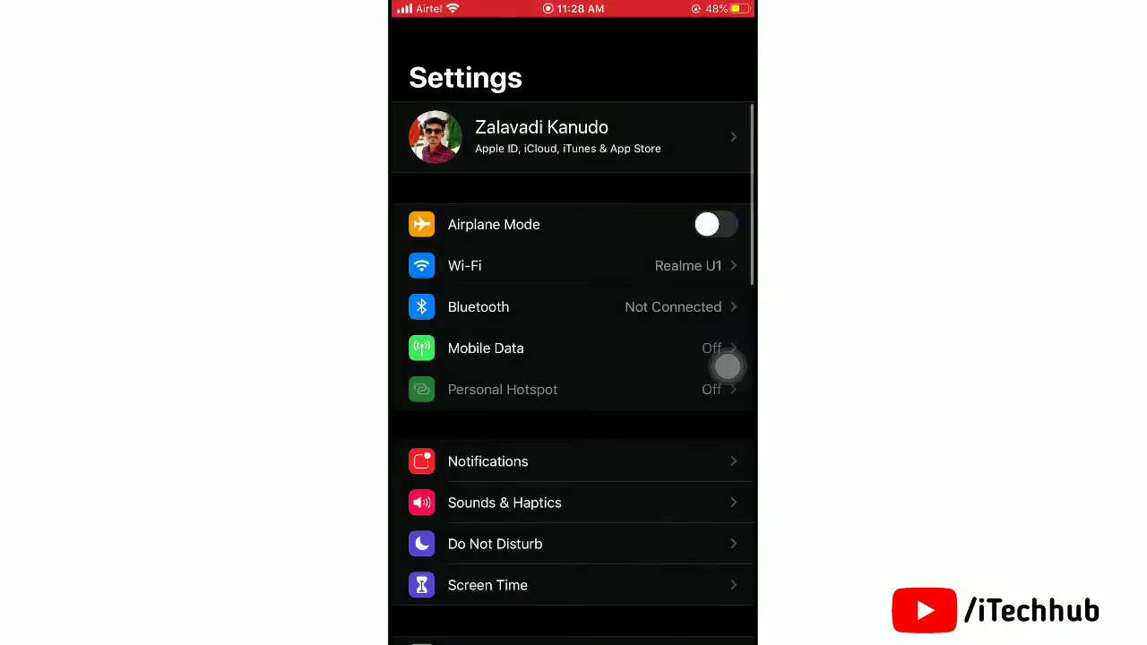
{"action": "scroll", "coordinate": [573, 359], "scroll_direction": "down", "scroll_amount": 3}
{"action": "scroll", "coordinate": [574, 359], "scroll_direction": "down", "scroll_amount": 4}
{"action": "scroll", "coordinate": [574, 359], "scroll_direction": "down", "scroll_amount": 4}
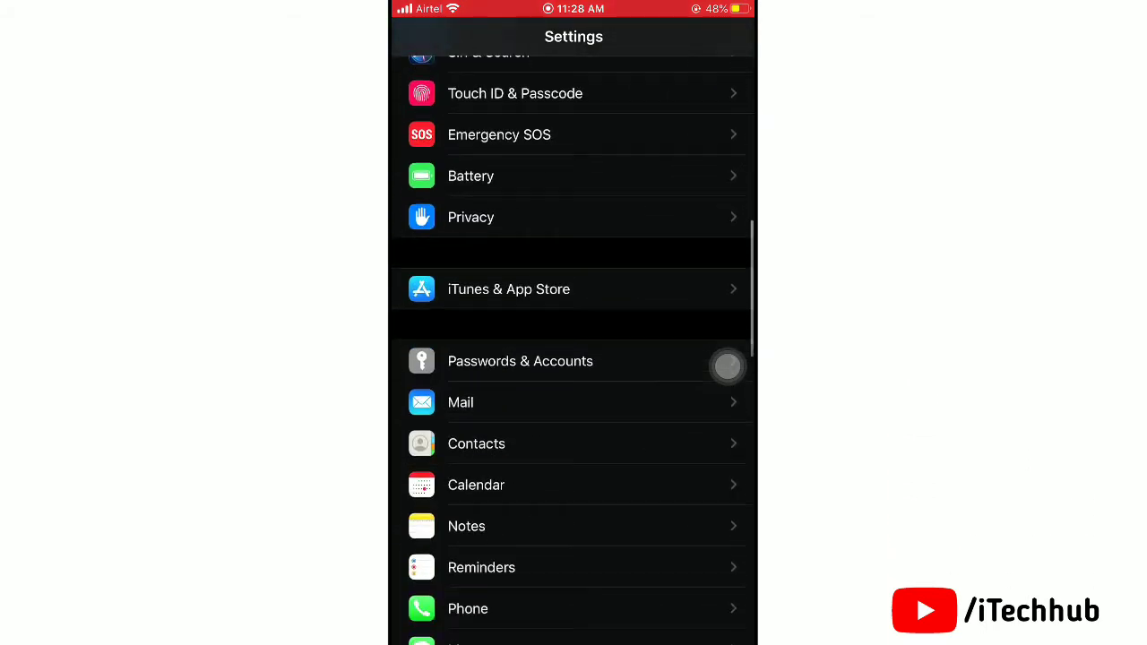
{"action": "scroll", "coordinate": [574, 358], "scroll_direction": "down", "scroll_amount": 4}
{"action": "scroll", "coordinate": [574, 359], "scroll_direction": "down", "scroll_amount": 4}
{"action": "scroll", "coordinate": [574, 359], "scroll_direction": "down", "scroll_amount": 4}
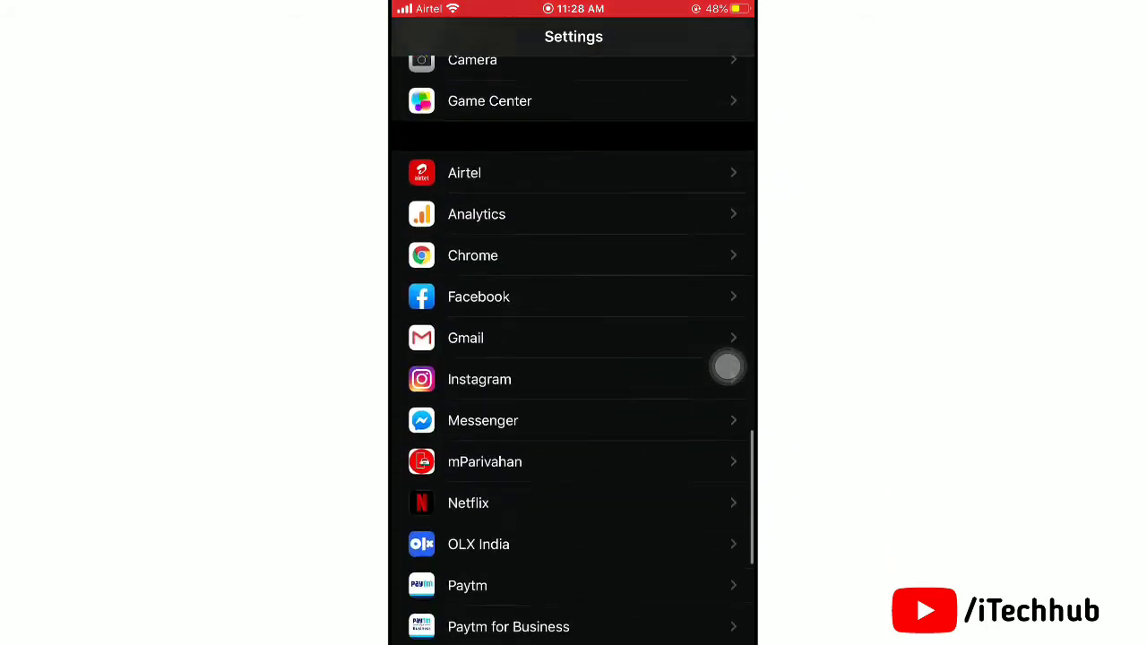
{"action": "scroll", "coordinate": [573, 359], "scroll_direction": "down", "scroll_amount": 2}
{"action": "scroll", "coordinate": [574, 358], "scroll_direction": "down", "scroll_amount": 2}
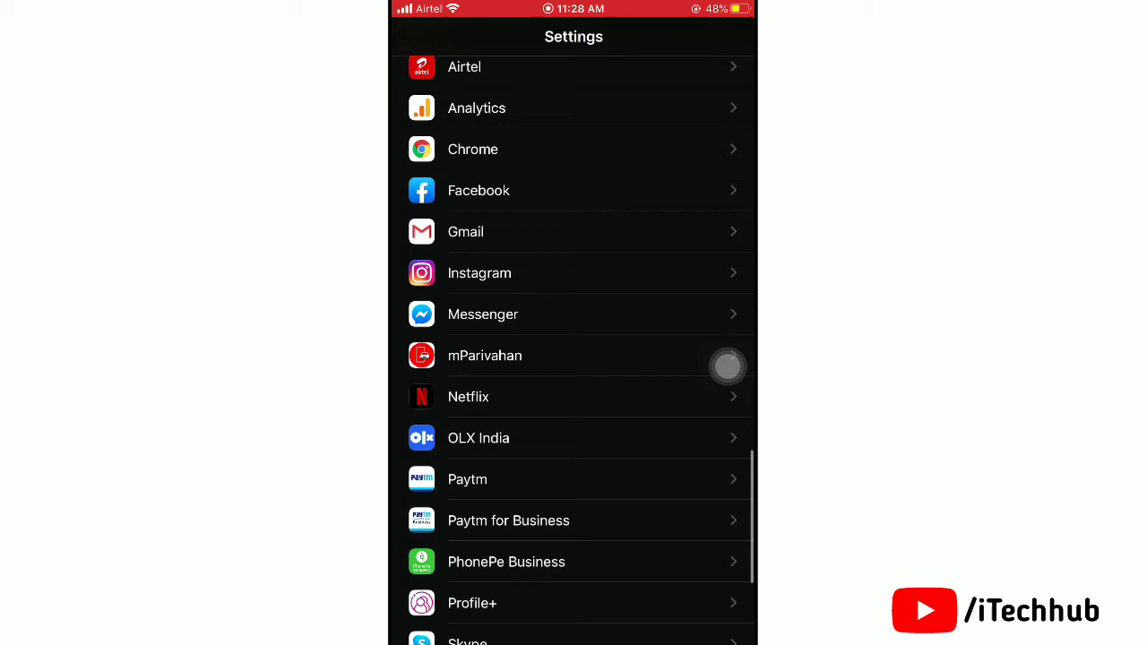
{"action": "left_click", "coordinate": [574, 273]}
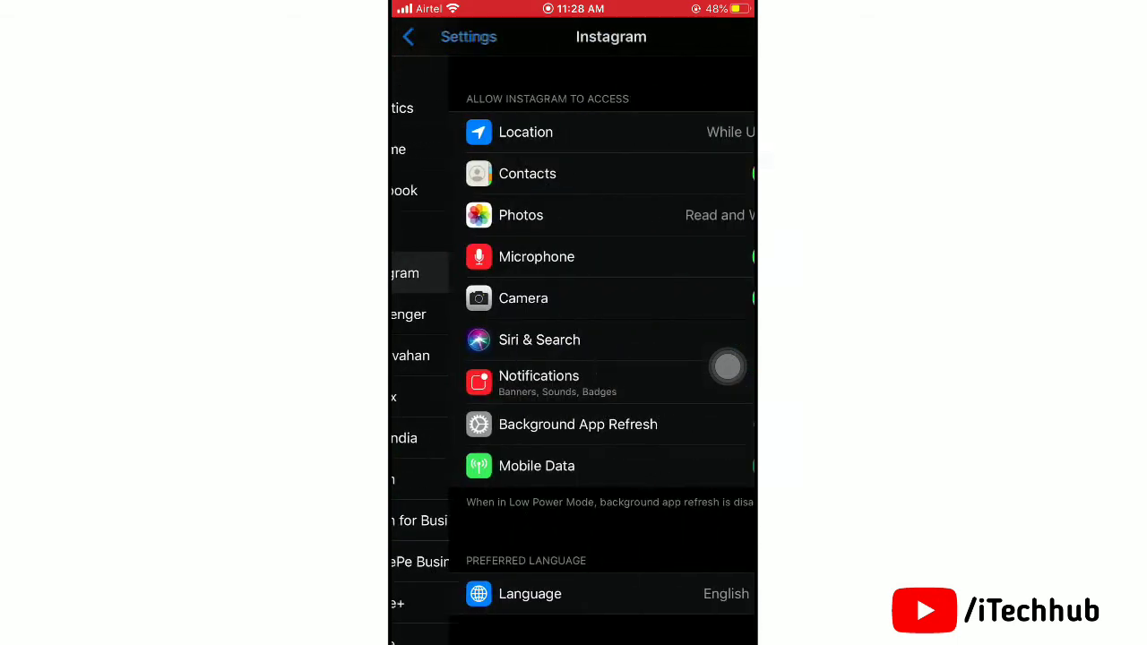
{"action": "scroll", "coordinate": [728, 366], "scroll_direction": "down", "scroll_amount": 1}
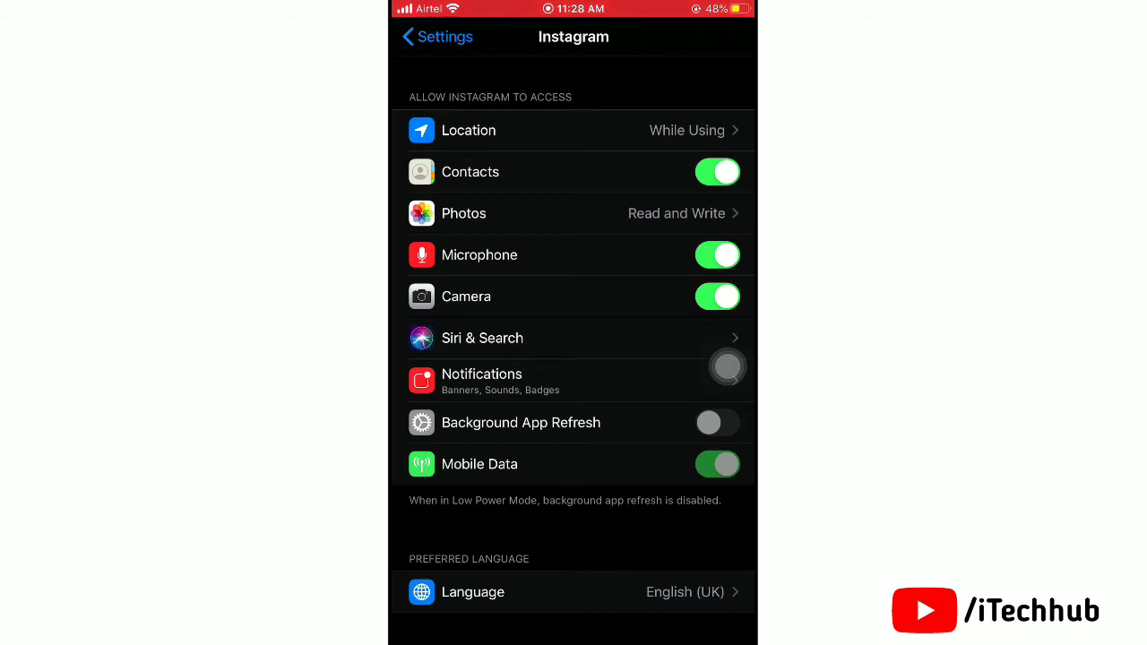
{"action": "left_click", "coordinate": [574, 381]}
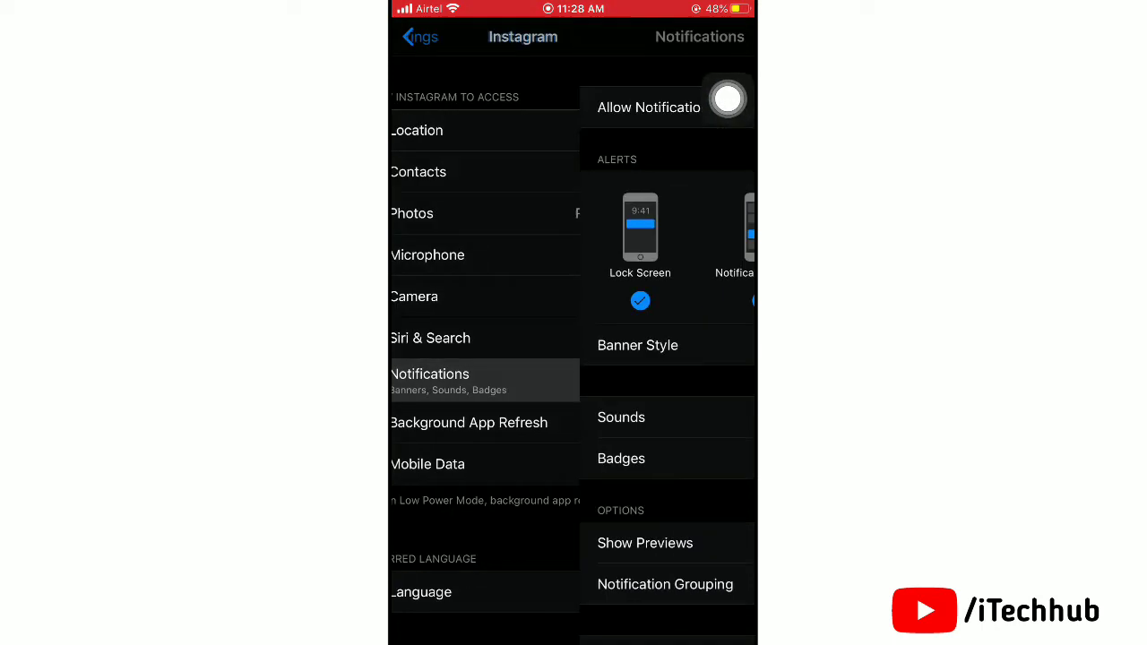
{"action": "scroll", "coordinate": [574, 359], "scroll_direction": "down", "scroll_amount": 2}
{"action": "scroll", "coordinate": [728, 98], "scroll_direction": "up", "scroll_amount": 2}
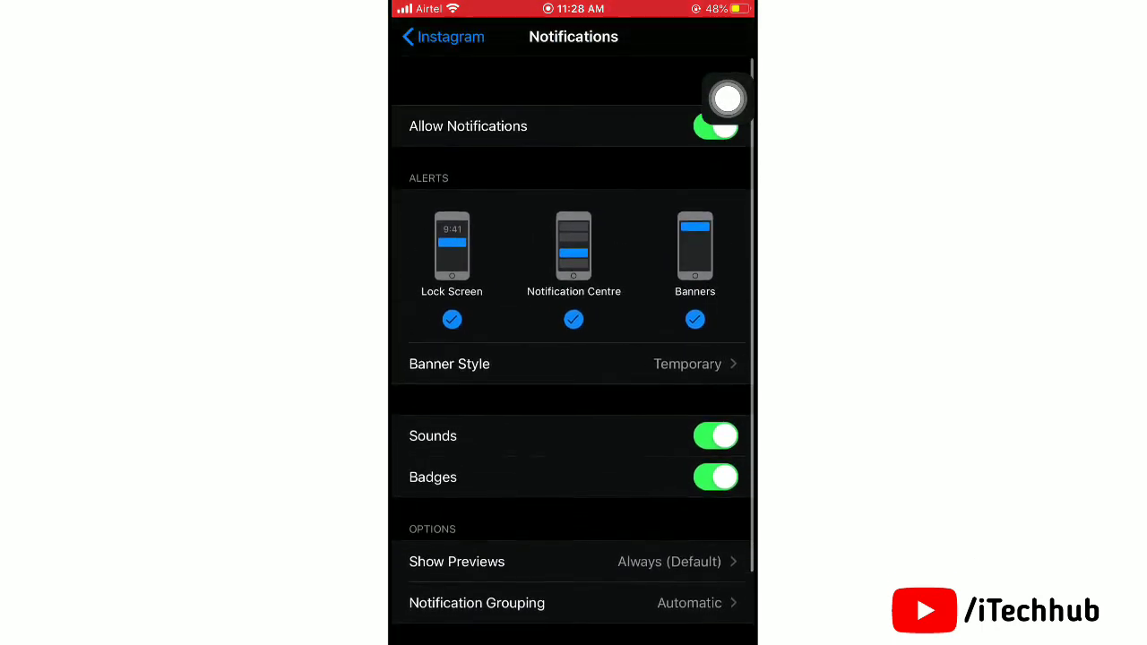
{"action": "left_click", "coordinate": [715, 107]}
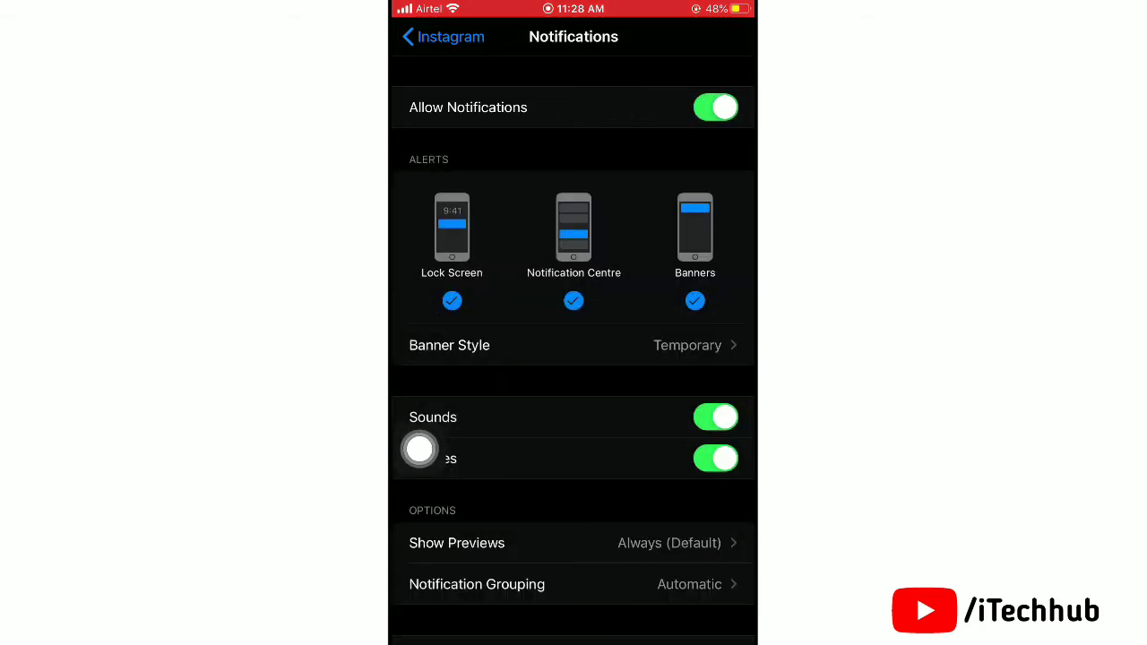
{"action": "left_click", "coordinate": [715, 108]}
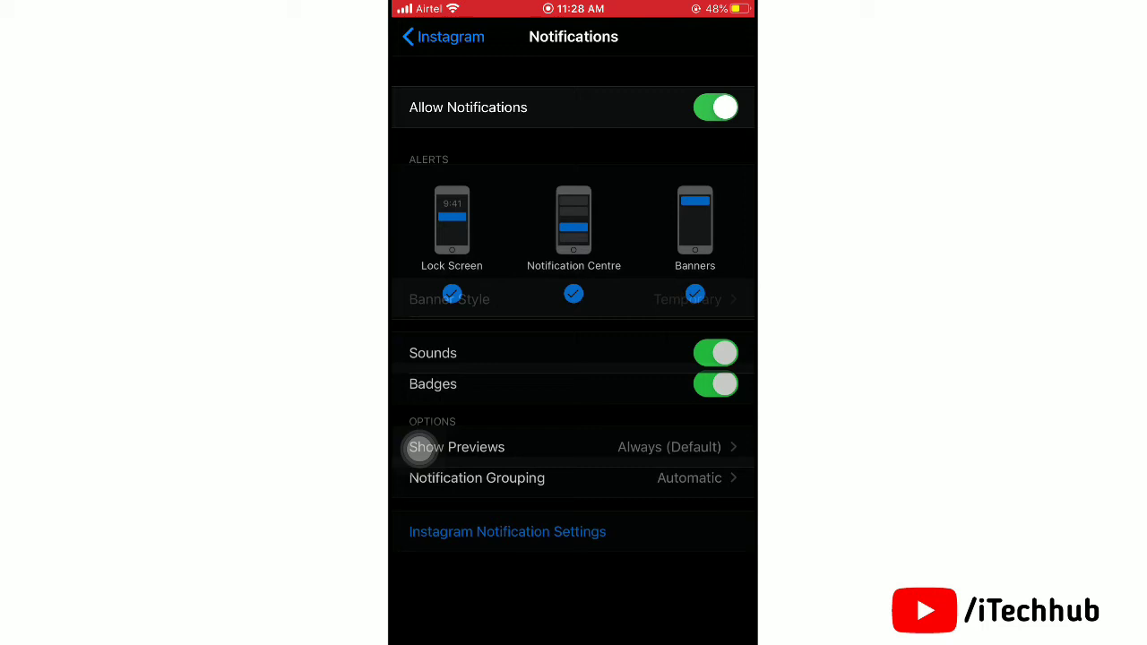
{"action": "left_click_drag", "start_coordinate": [394, 449], "coordinate": [628, 448]}
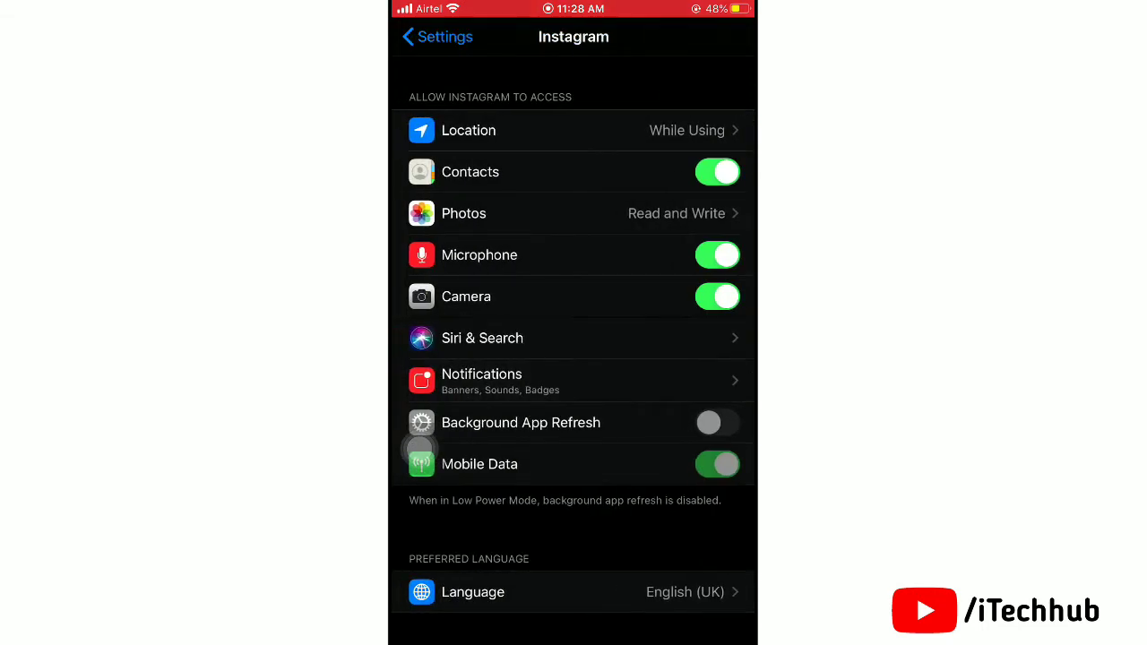
{"action": "scroll", "coordinate": [574, 359], "scroll_direction": "down", "scroll_amount": 2}
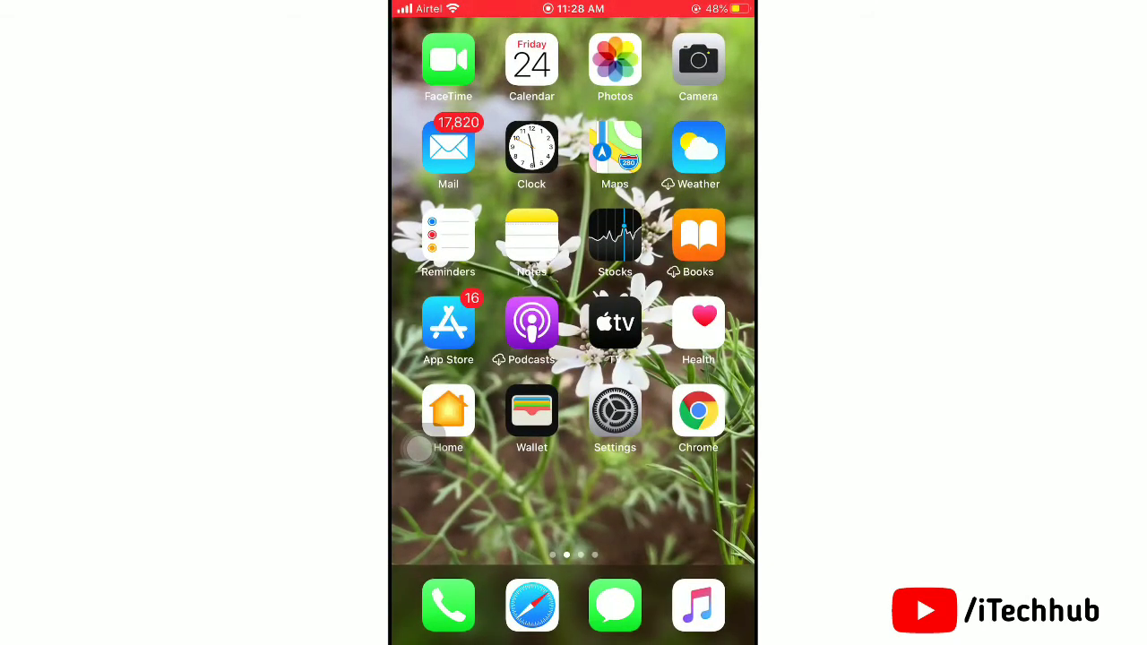
Step: Open the App Store from the home screen
{"action": "mouse_move", "coordinate": [430, 323]}
{"action": "left_mouse_down"}
{"action": "mouse_move", "coordinate": [717, 322]}
{"action": "mouse_move", "coordinate": [430, 322]}
{"action": "left_mouse_up"}
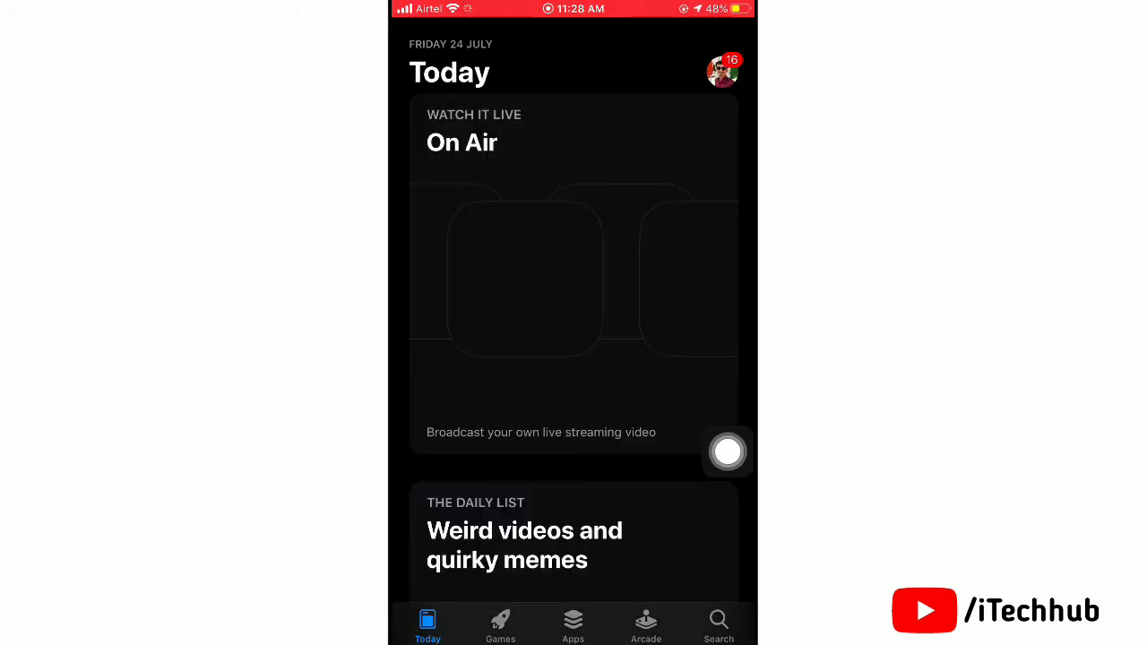
Step: Search the App Store for Instagram and view its store page, which shows Open rather than Update
{"action": "left_click", "coordinate": [719, 626]}
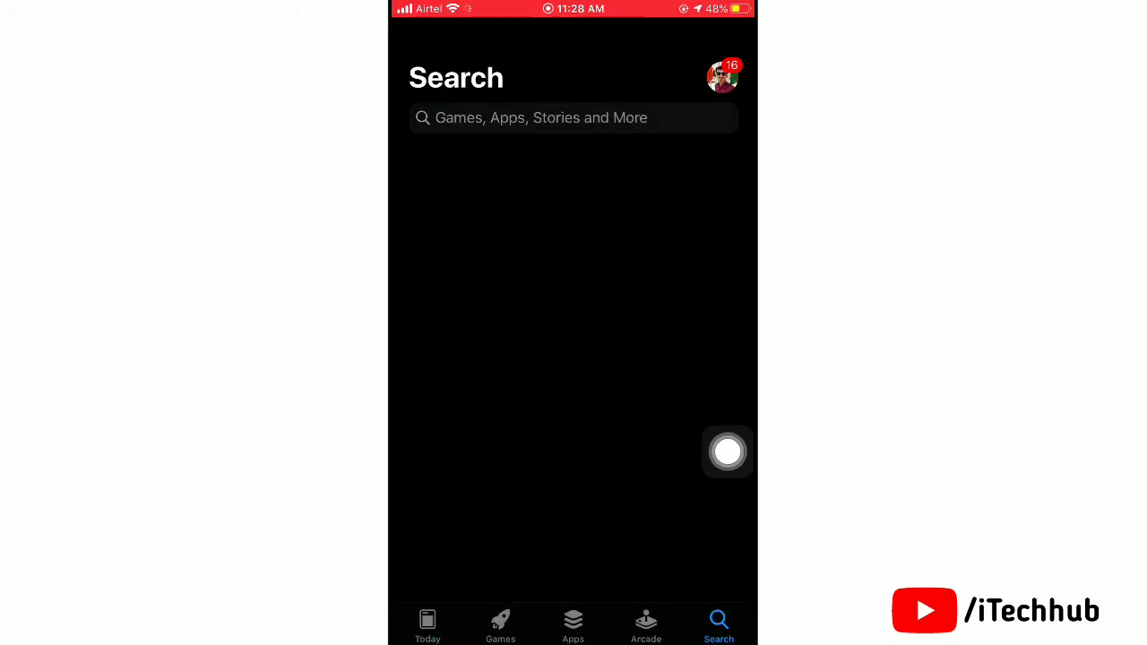
{"action": "left_click", "coordinate": [574, 118]}
{"action": "type", "text": "Ins"}
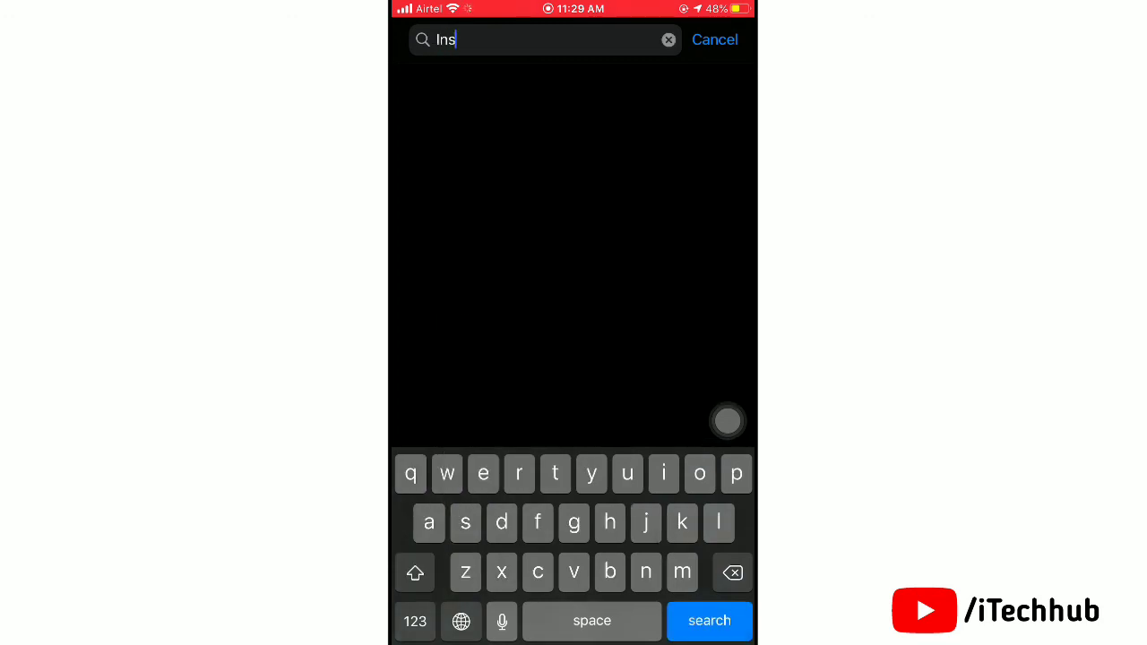
{"action": "type", "text": "tagram"}
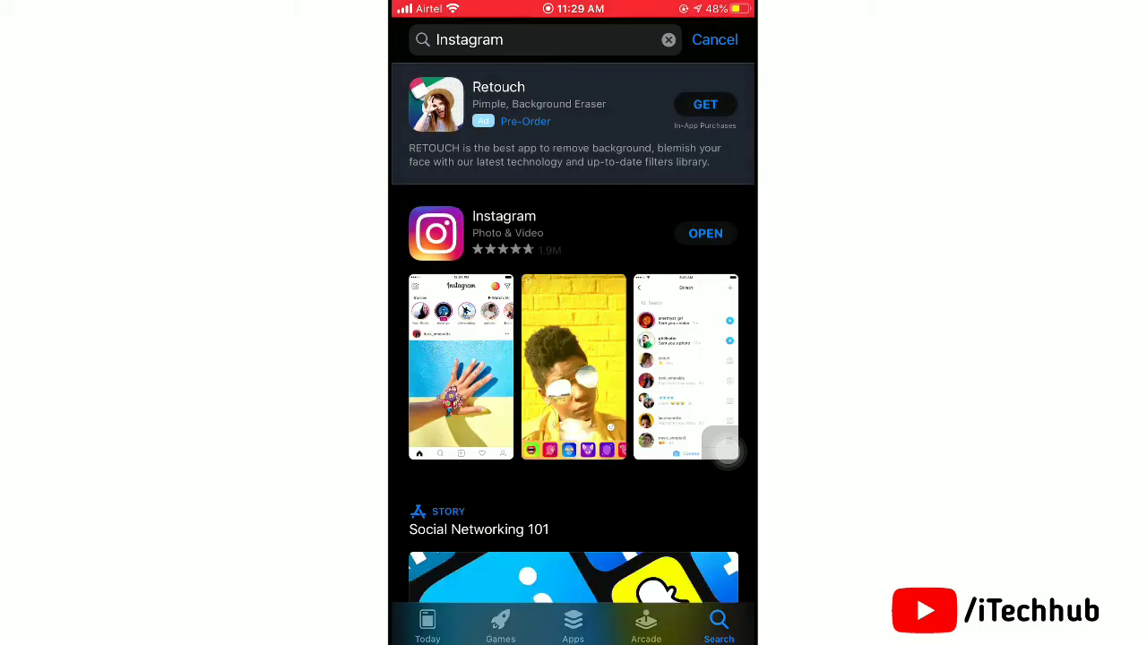
{"action": "left_click", "coordinate": [538, 234]}
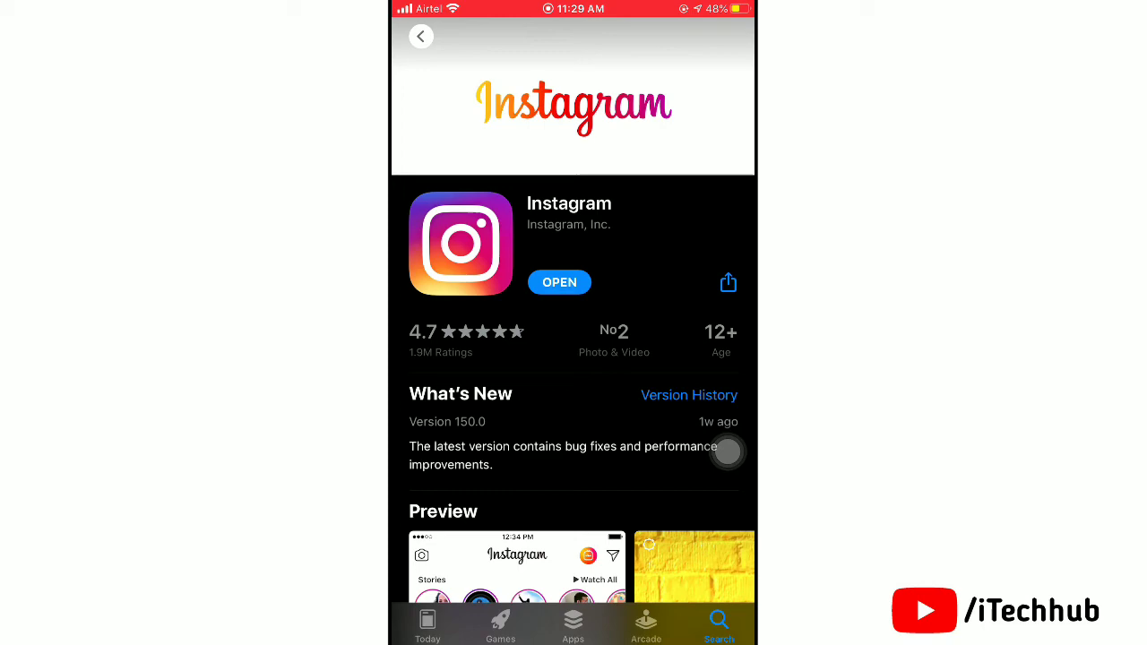
{"action": "mouse_move", "coordinate": [728, 453]}
{"action": "left_mouse_down"}
{"action": "mouse_move", "coordinate": [728, 341]}
{"action": "mouse_move", "coordinate": [728, 466]}
{"action": "left_mouse_up"}
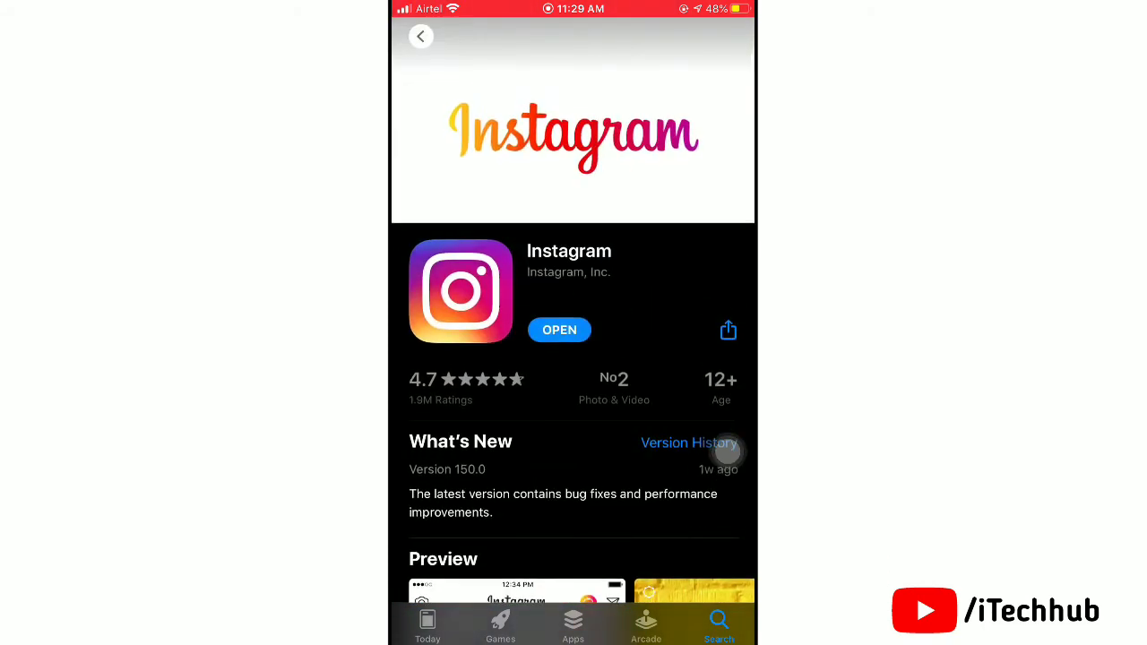
{"action": "scroll", "coordinate": [728, 452], "scroll_direction": "down", "scroll_amount": 6}
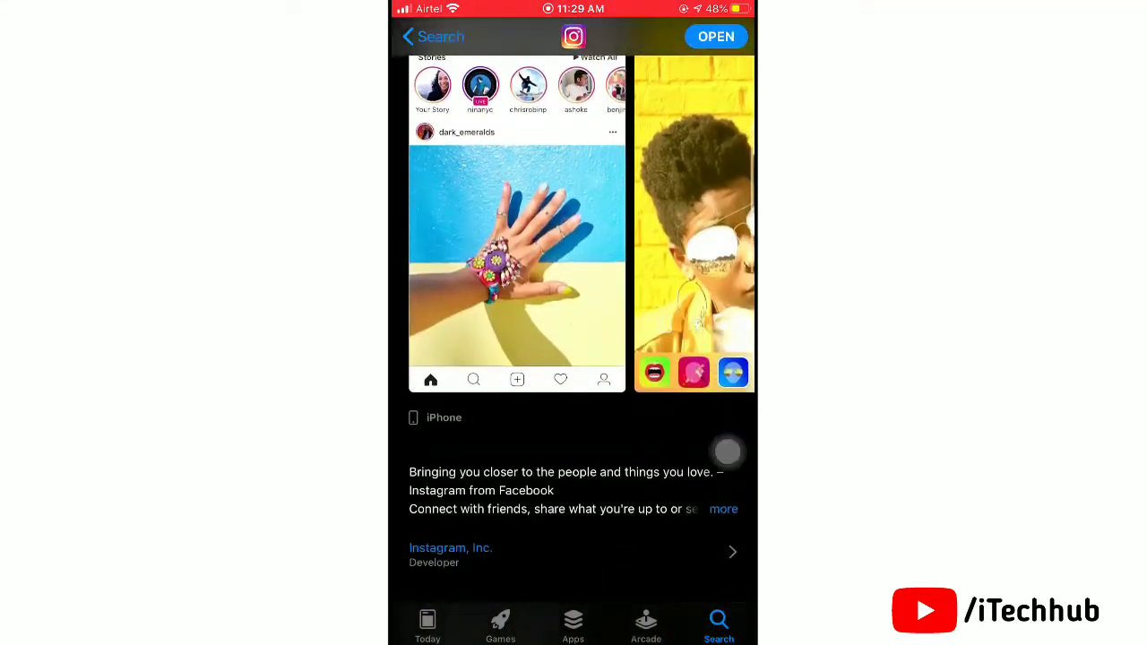
{"action": "scroll", "coordinate": [728, 452], "scroll_direction": "down", "scroll_amount": 5}
{"action": "scroll", "coordinate": [728, 452], "scroll_direction": "down", "scroll_amount": 4}
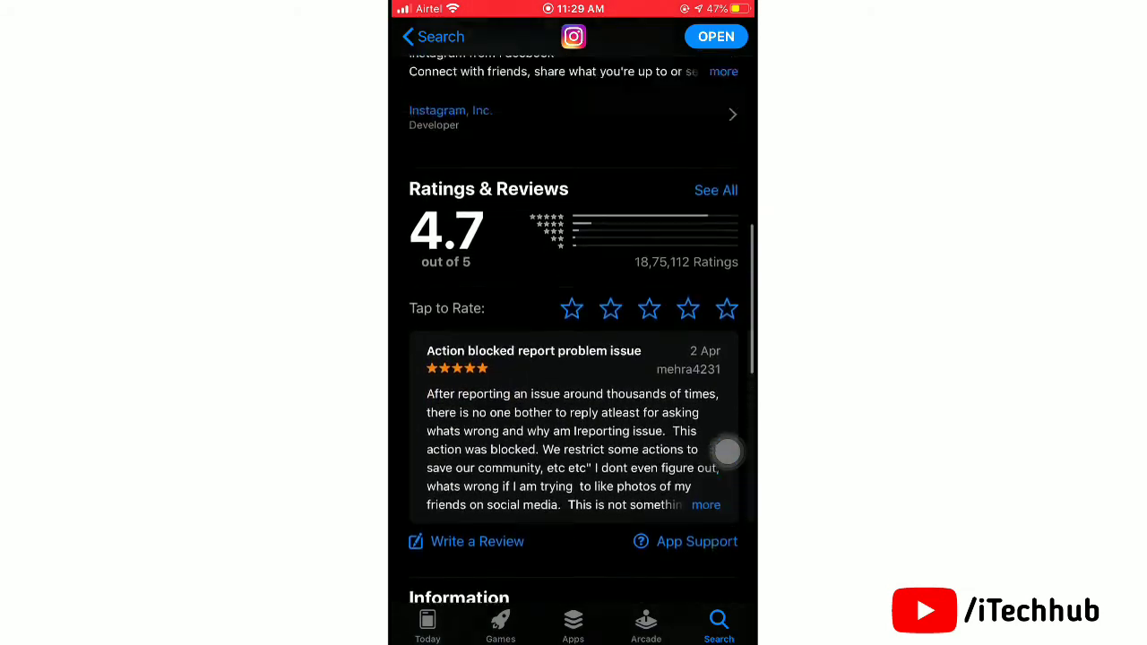
{"action": "scroll", "coordinate": [728, 453], "scroll_direction": "up", "scroll_amount": 5}
{"action": "scroll", "coordinate": [728, 453], "scroll_direction": "up", "scroll_amount": 3}
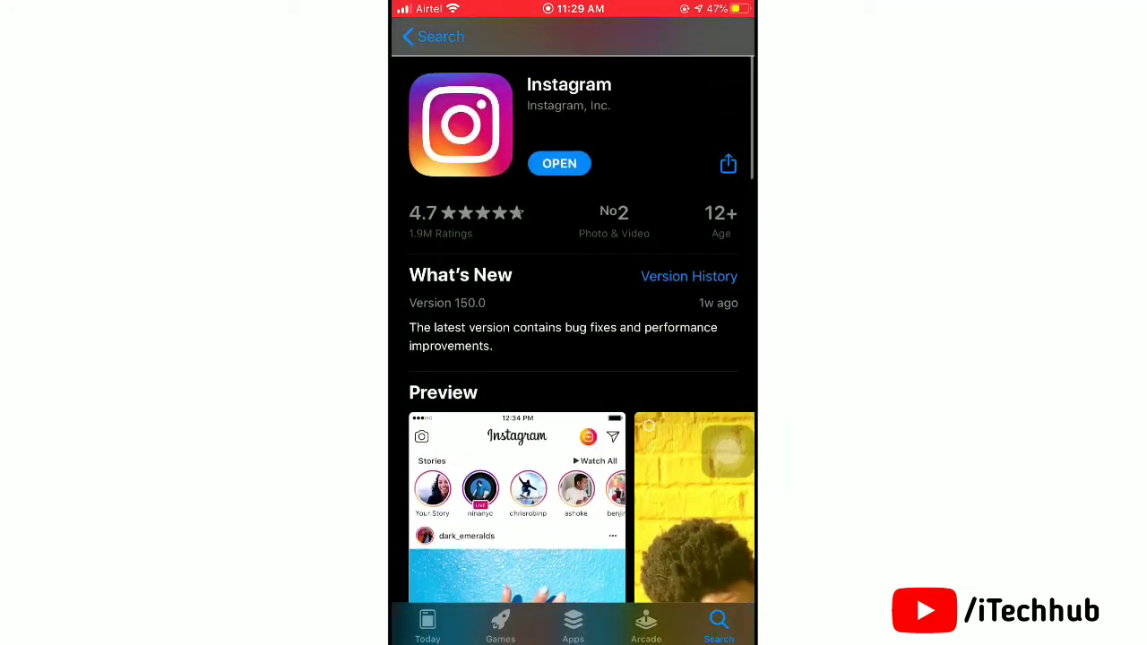
{"action": "scroll", "coordinate": [573, 323], "scroll_direction": "up", "scroll_amount": 2}
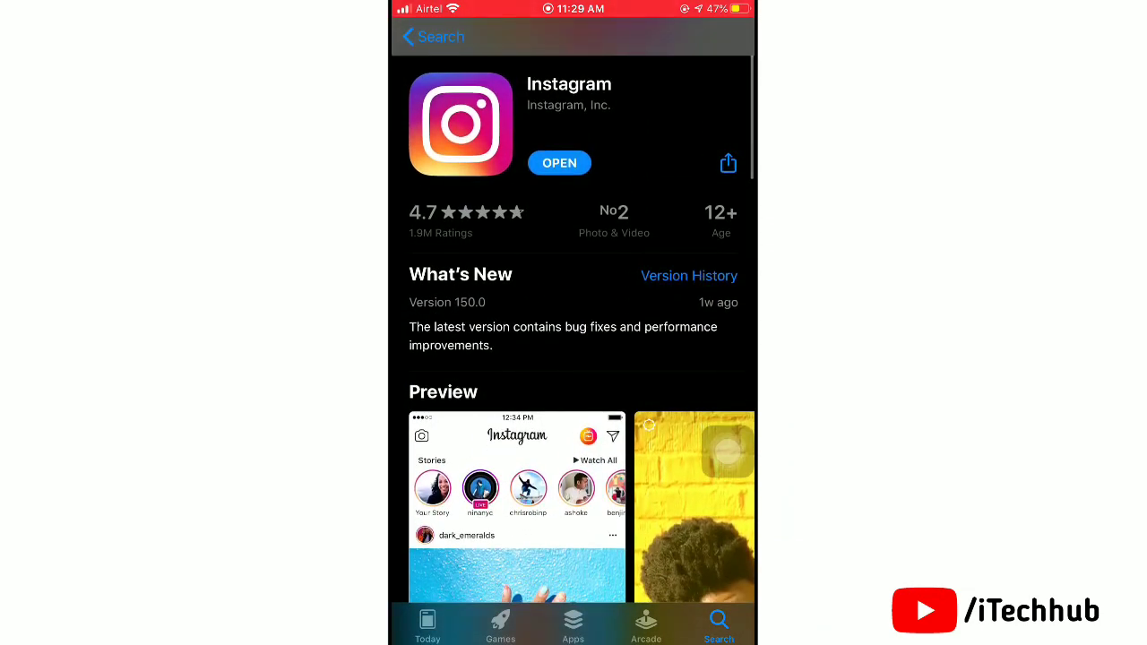
Step: From the home screen, choose Delete App for Instagram, bringing up the deletion confirmation
{"action": "key", "text": "super"}
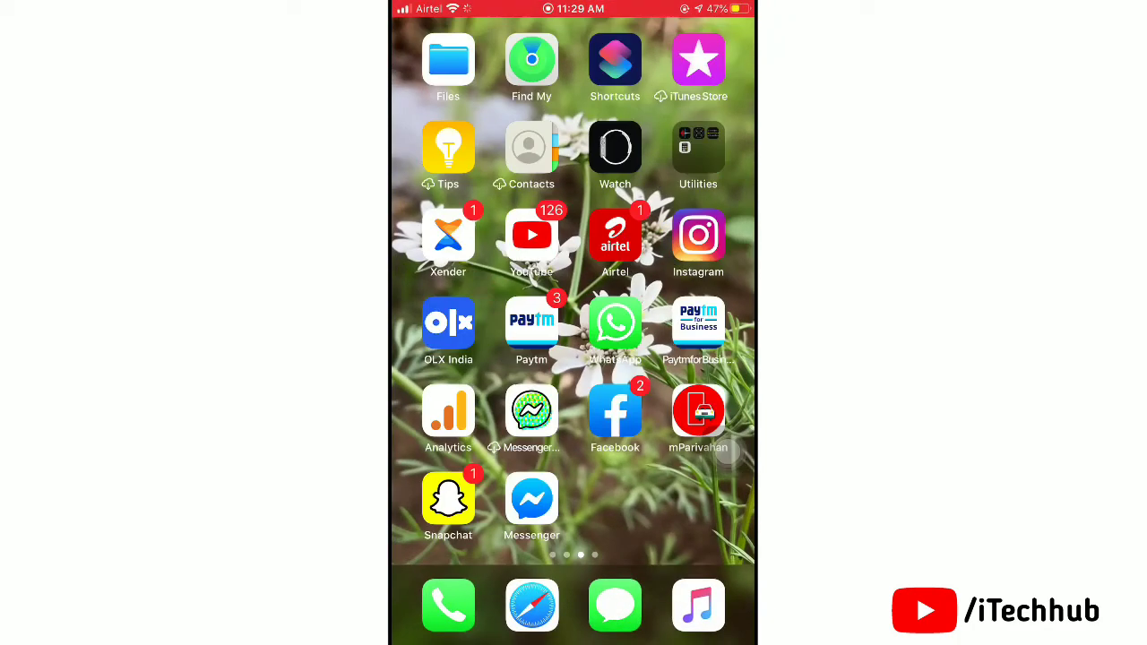
{"action": "mouse_move", "coordinate": [682, 269]}
{"action": "left_mouse_down"}
{"action": "mouse_move", "coordinate": [448, 269]}
{"action": "mouse_move", "coordinate": [681, 269]}
{"action": "left_mouse_up"}
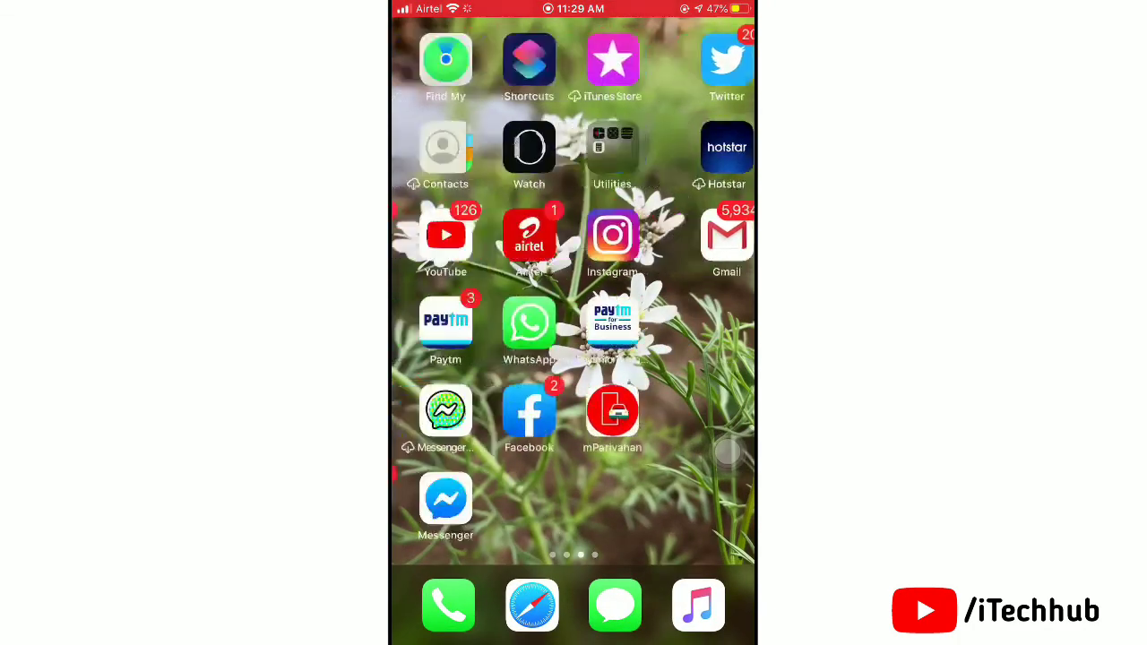
{"action": "left_click", "coordinate": [698, 236]}
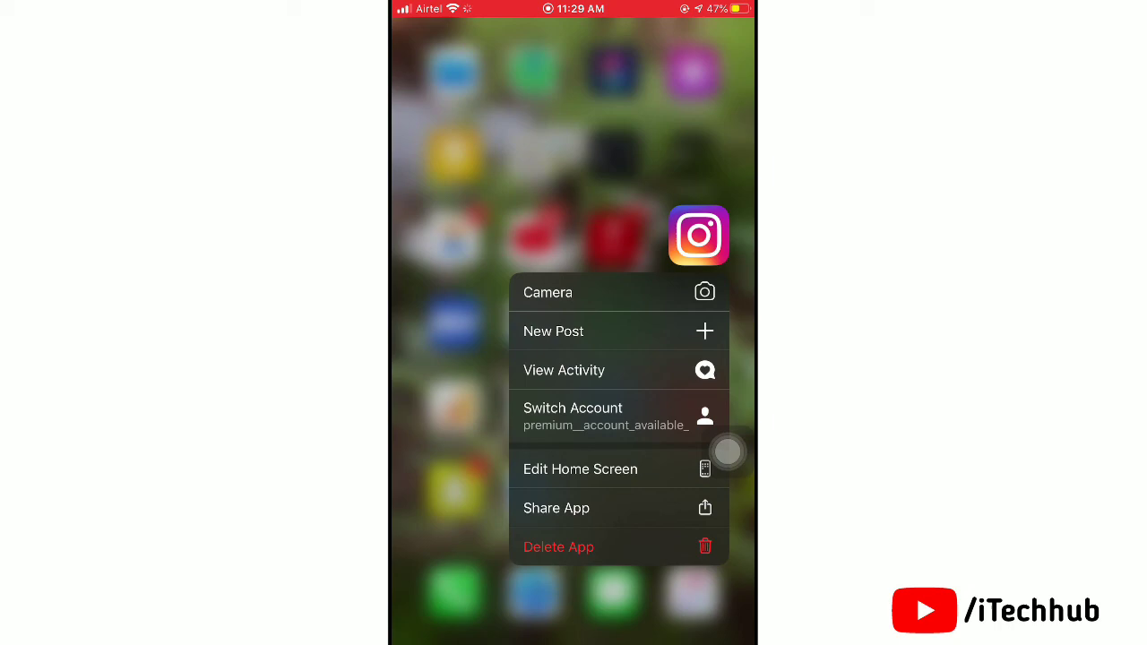
{"action": "left_click", "coordinate": [558, 547]}
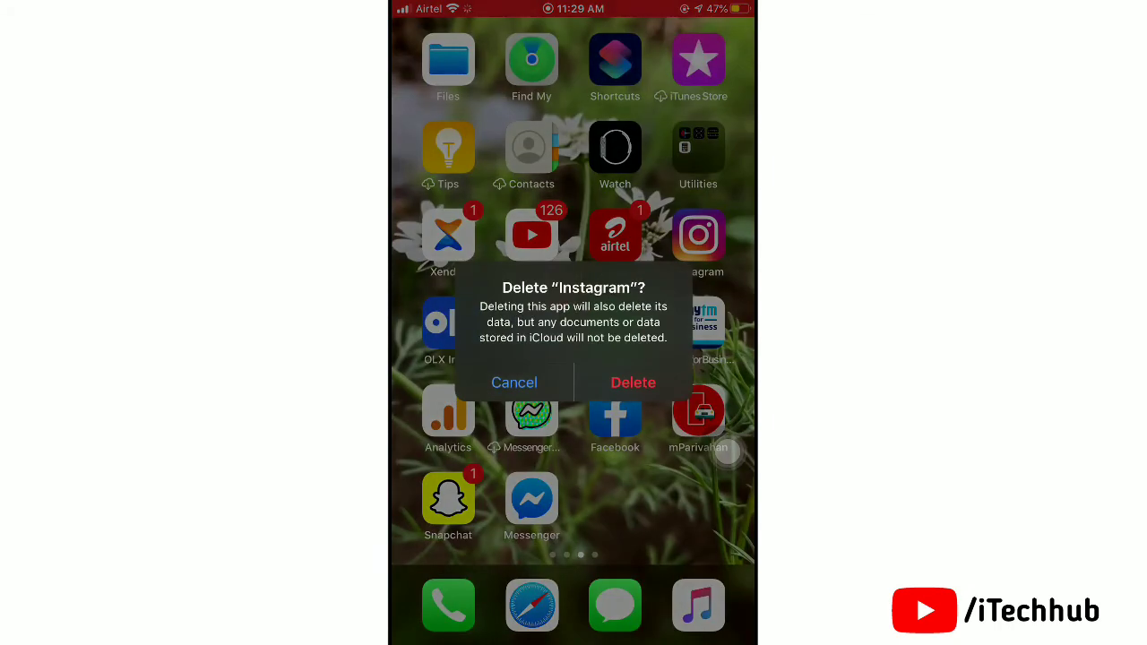